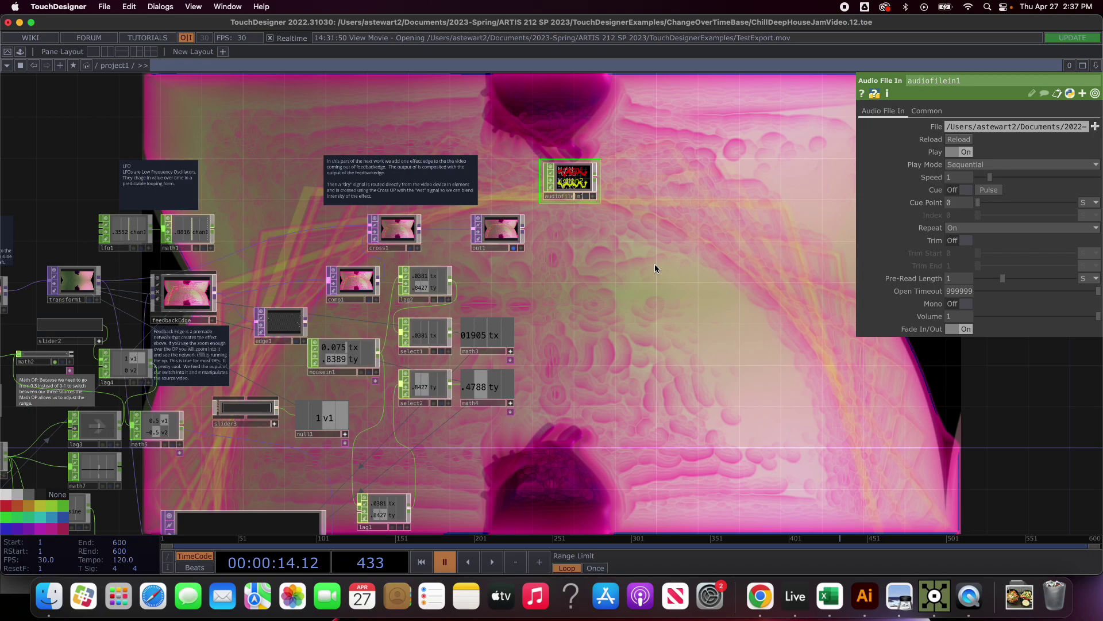
Start timeline playback so the feedback-edge visuals in ChillDeepHouseJamVideo.12.toe animate
left_click(494, 560)
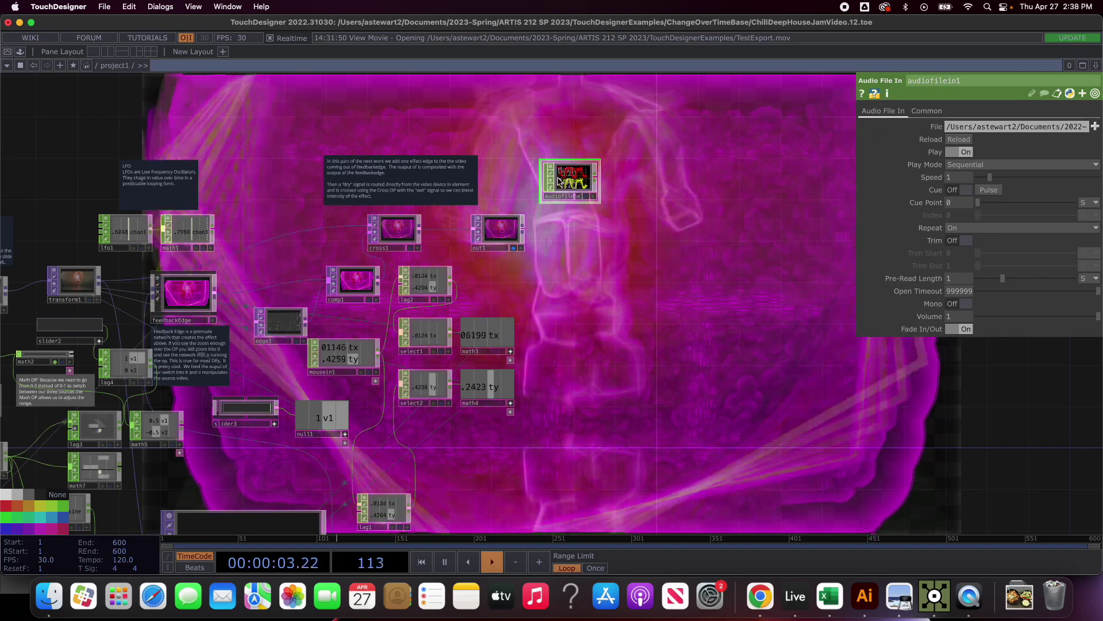
Zoom the network editor in around the audiofilein1 node and its neighbours
scroll(558, 174, "up", 1)
scroll(556, 175, "up", 5)
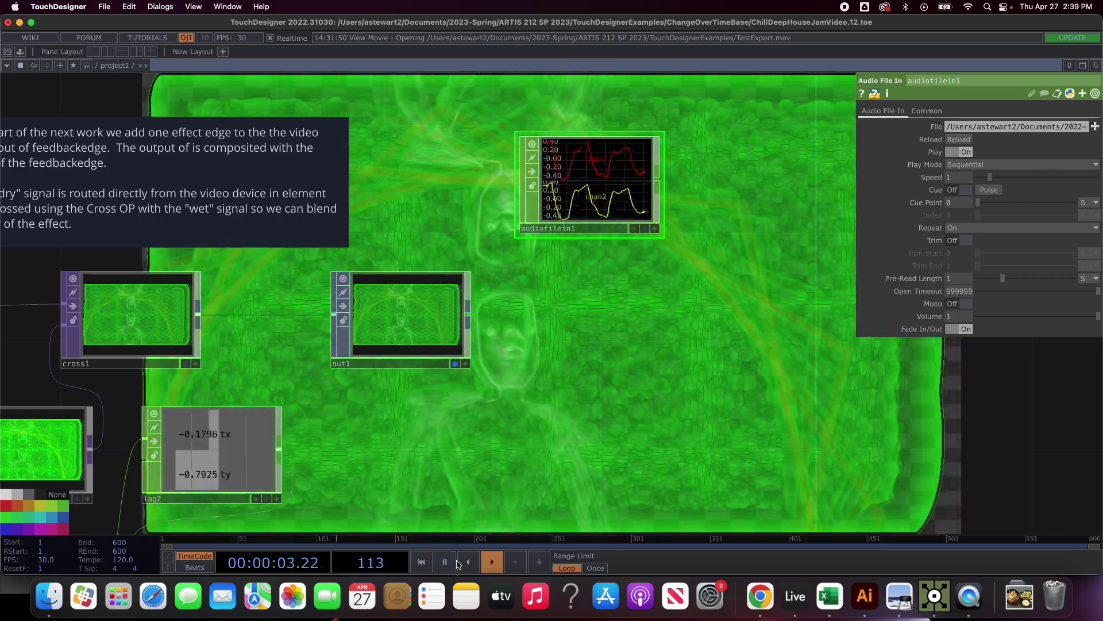
Pause playback and rewind the timeline to frame 1, then go to the File menu
left_click(444, 564)
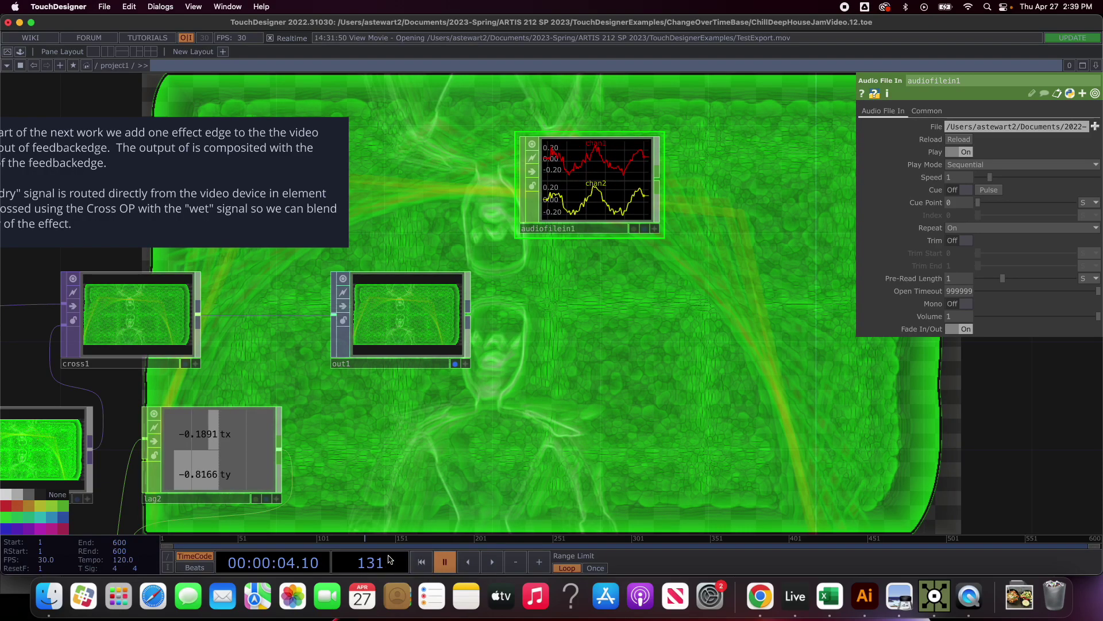
left_click(423, 567)
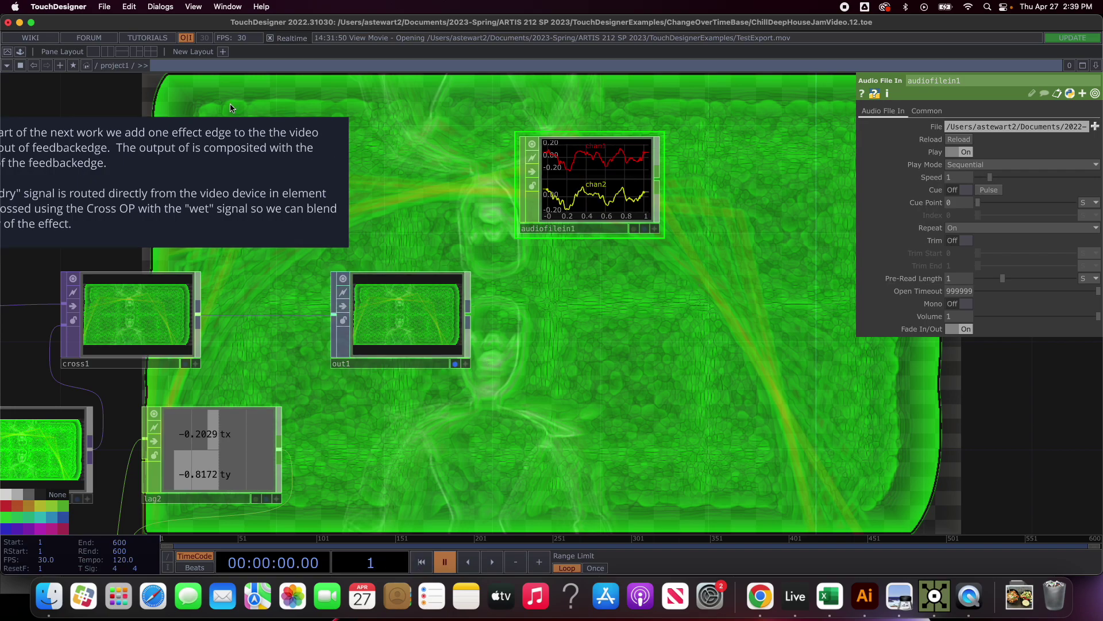
left_click(97, 7)
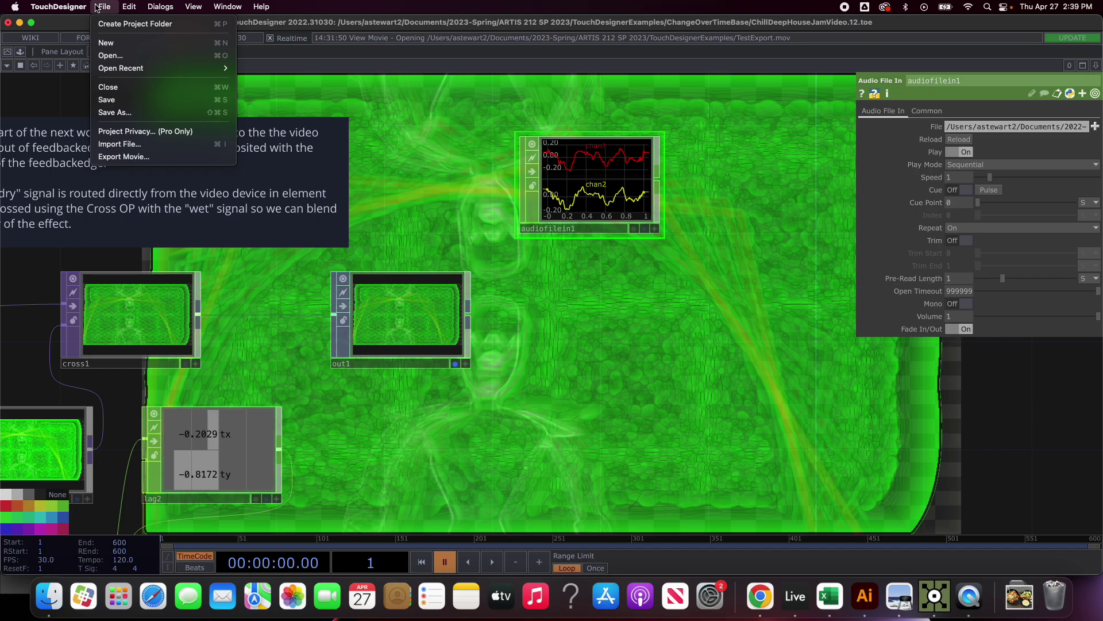
Open Export Movie and drag its window to the right, uncovering audiofilein1
left_click(141, 157)
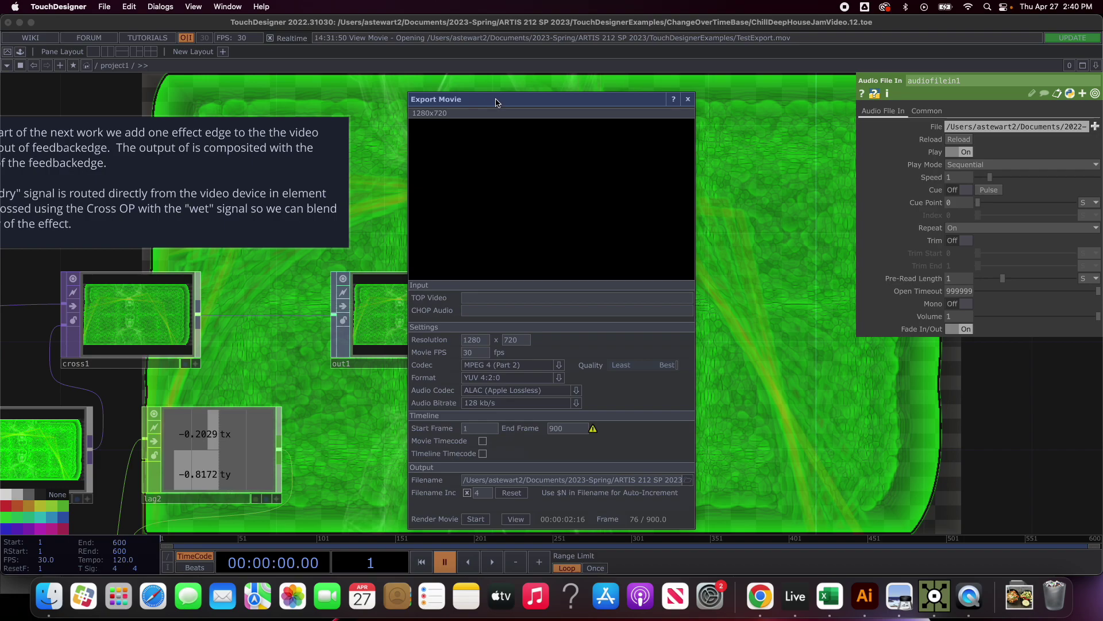
left_click_drag(497, 103, 523, 87)
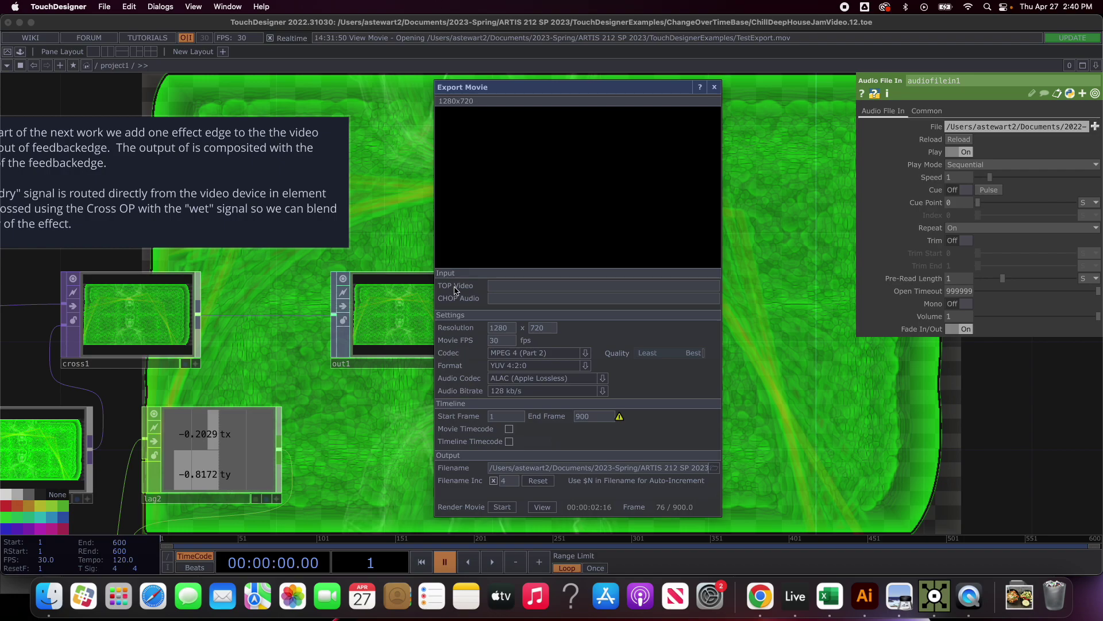
left_click_drag(597, 87, 807, 101)
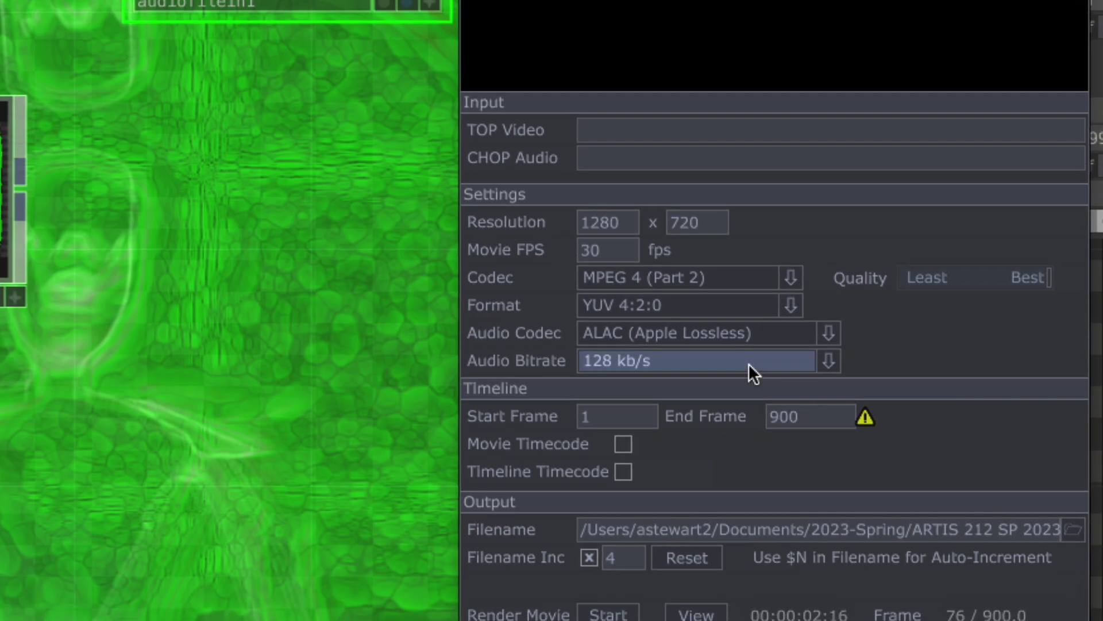
Choose the Animation codec and set the End Frame to 600
left_click(791, 276)
left_click(735, 302)
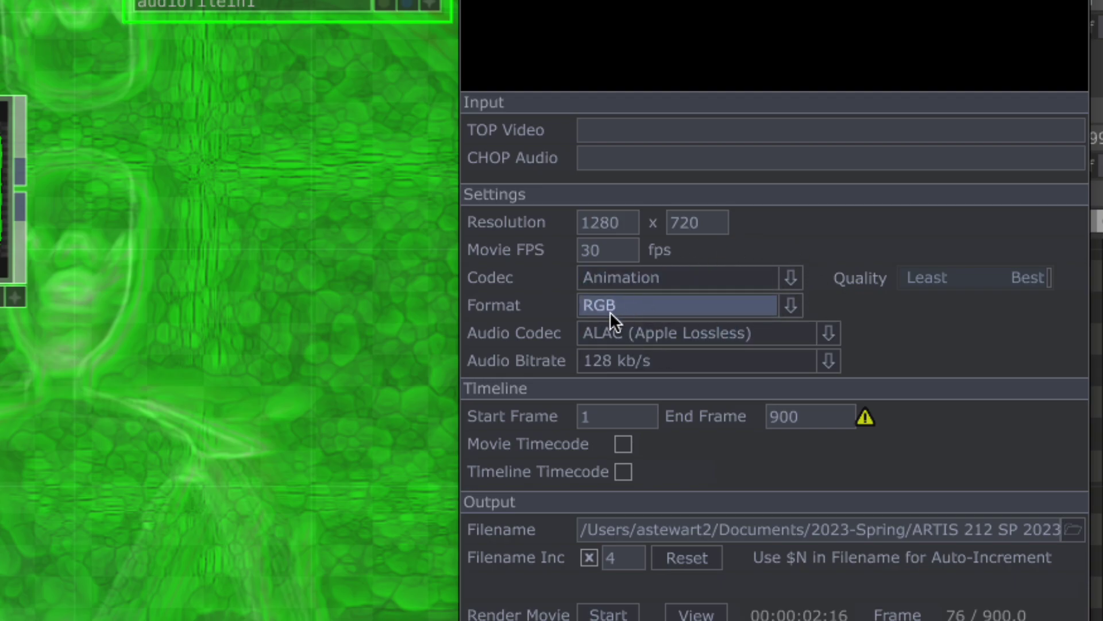
left_click(805, 415)
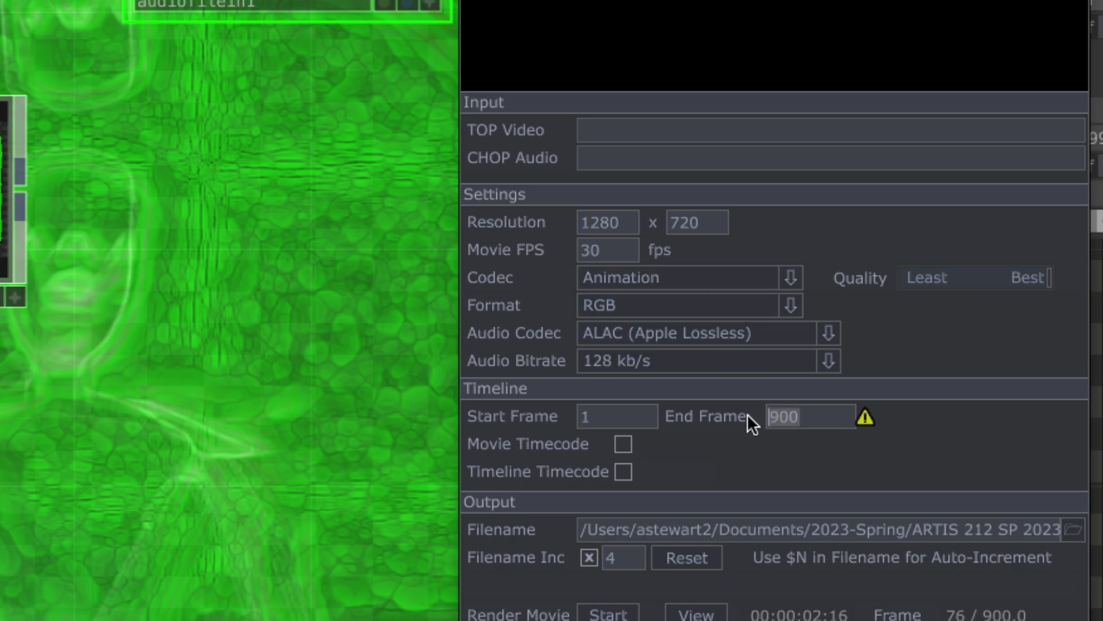
type("600")
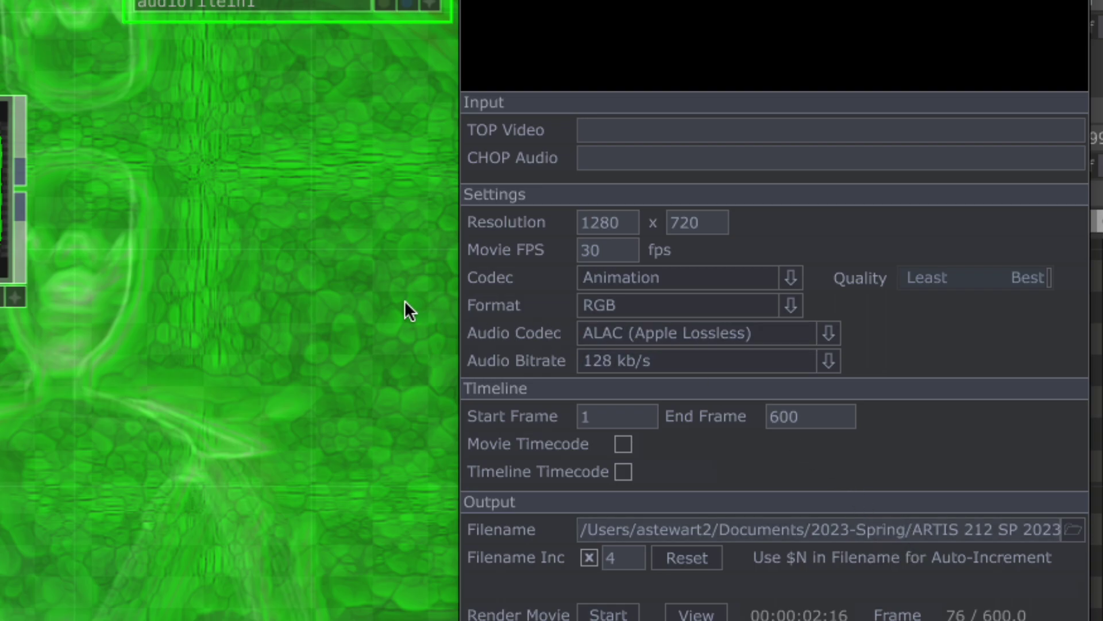
Drop out1 into the TOP Video field and audiofilein1 into the CHOP Audio field
scroll(405, 300, "down", 5)
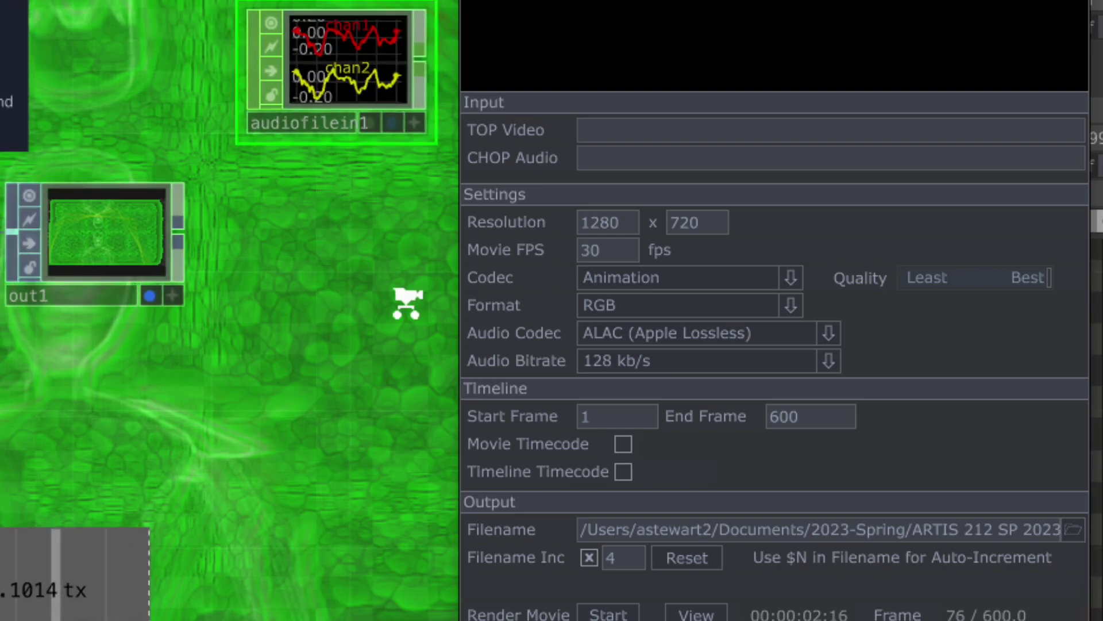
left_click(176, 295)
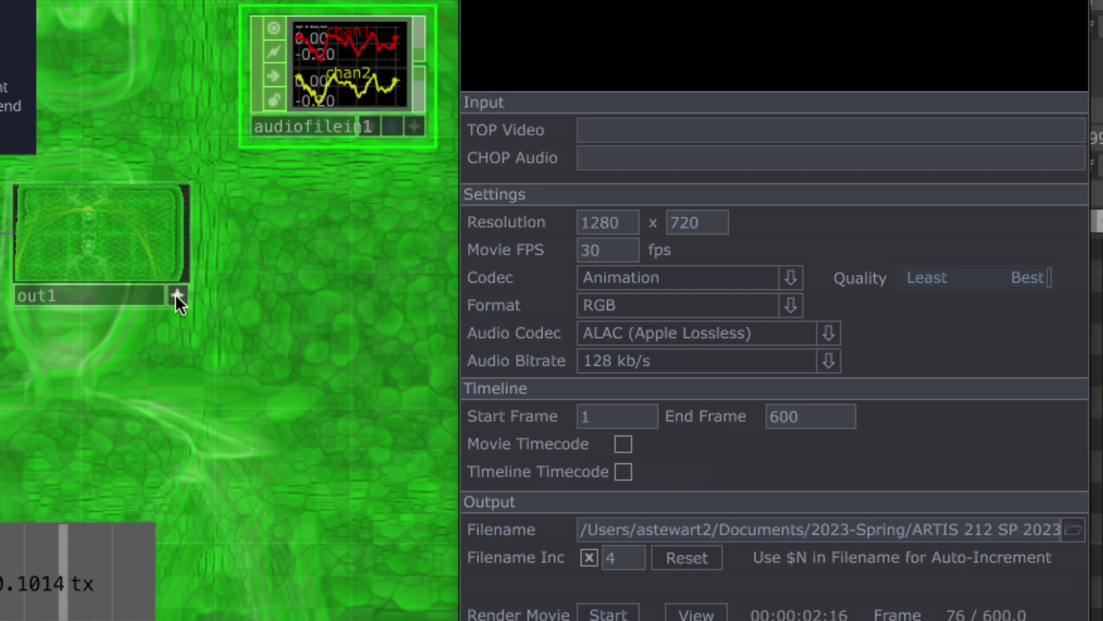
left_click(175, 295)
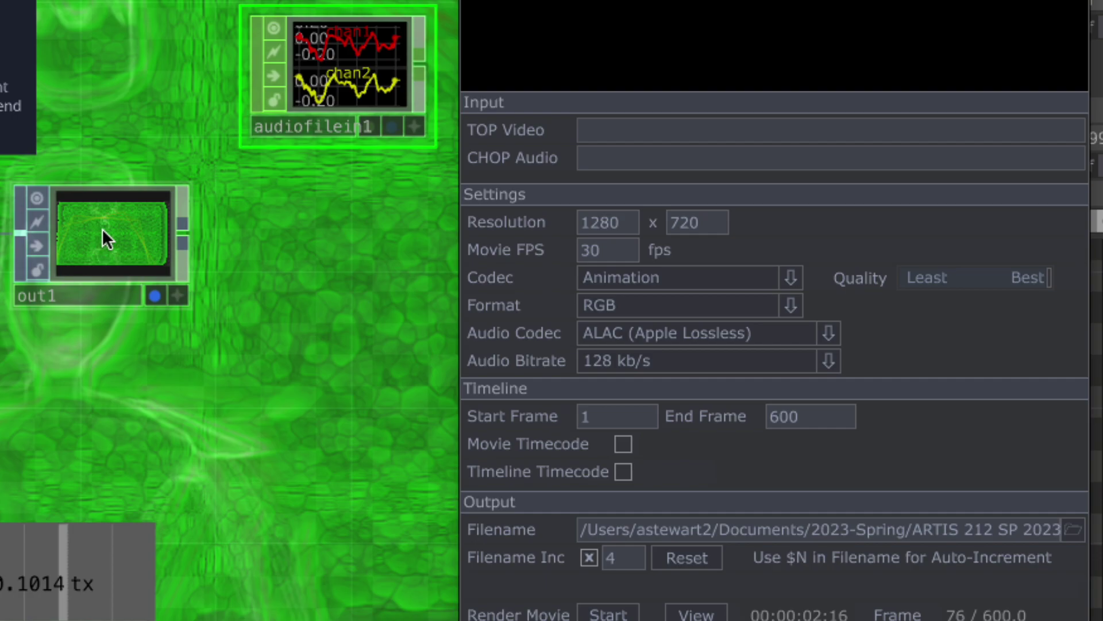
left_click_drag(107, 226, 474, 158)
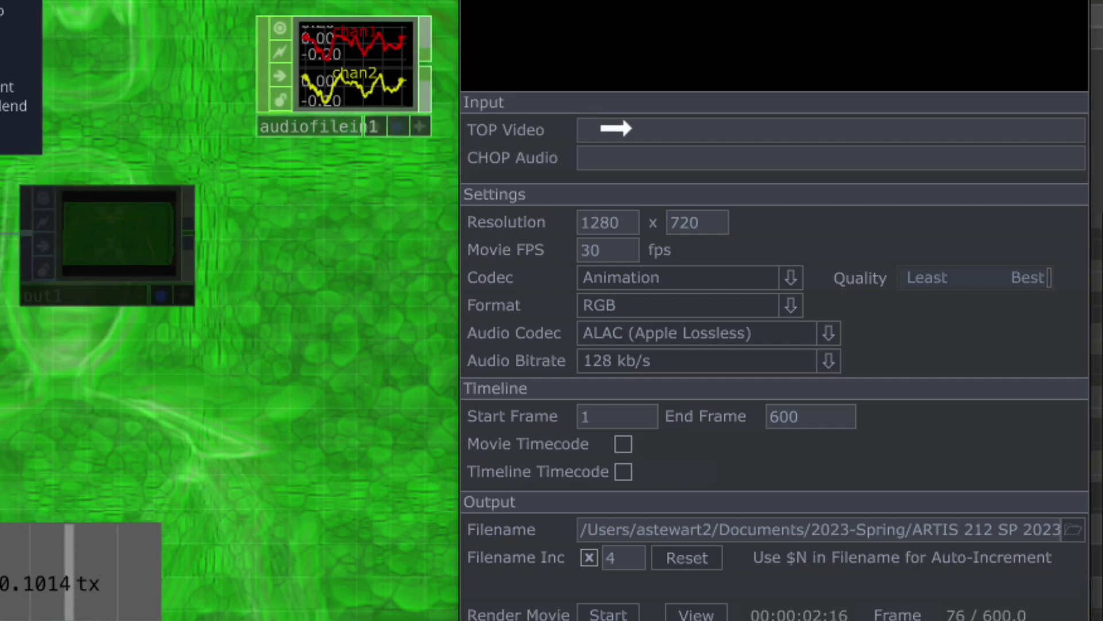
left_click_drag(617, 129, 635, 126)
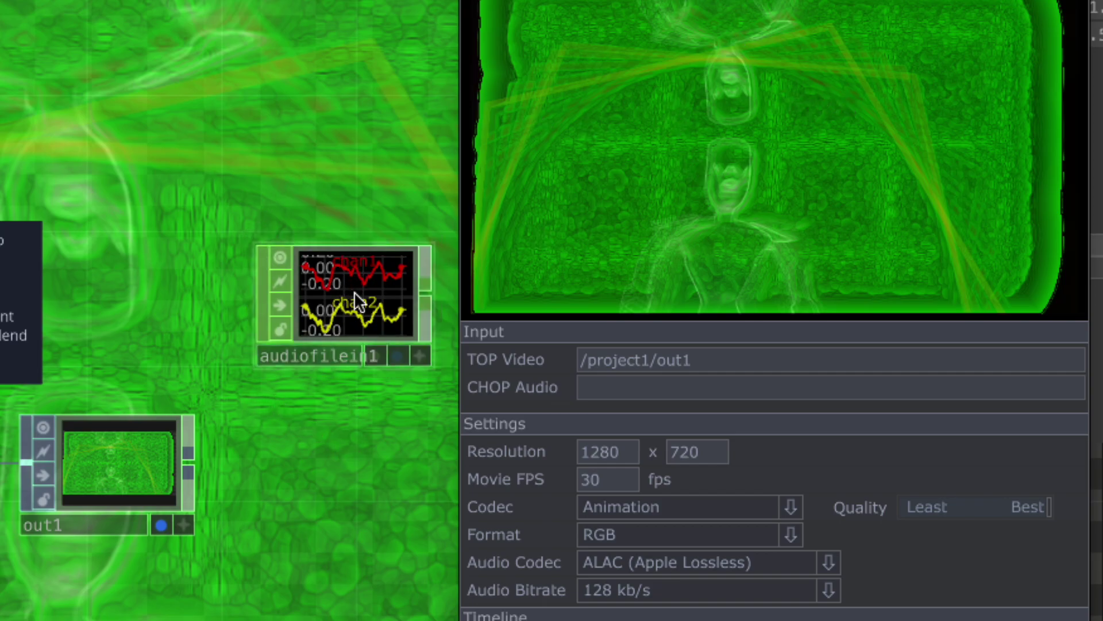
left_click_drag(353, 291, 626, 384)
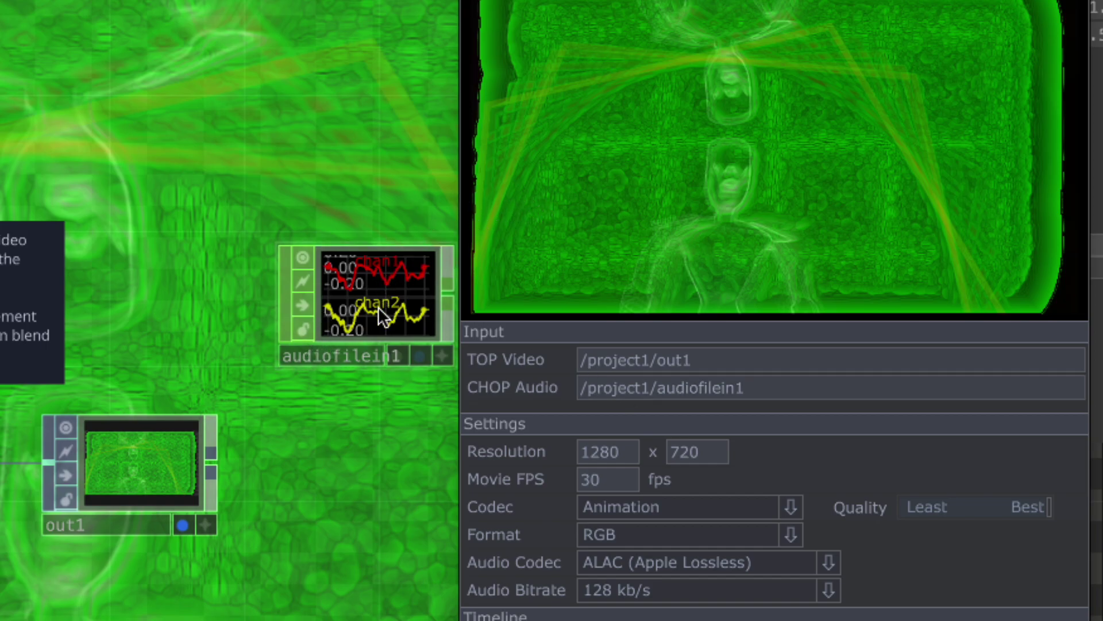
scroll(281, 448, "down", 3)
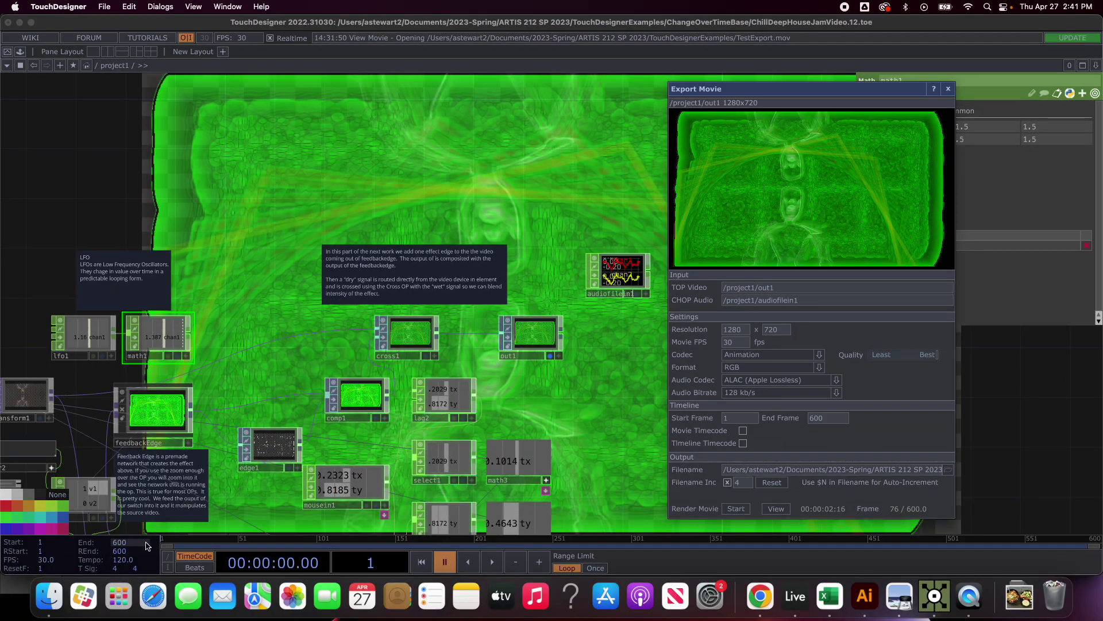
Set the Tempo field to 115, correcting the mistyped 110
left_click(125, 560)
type("110")
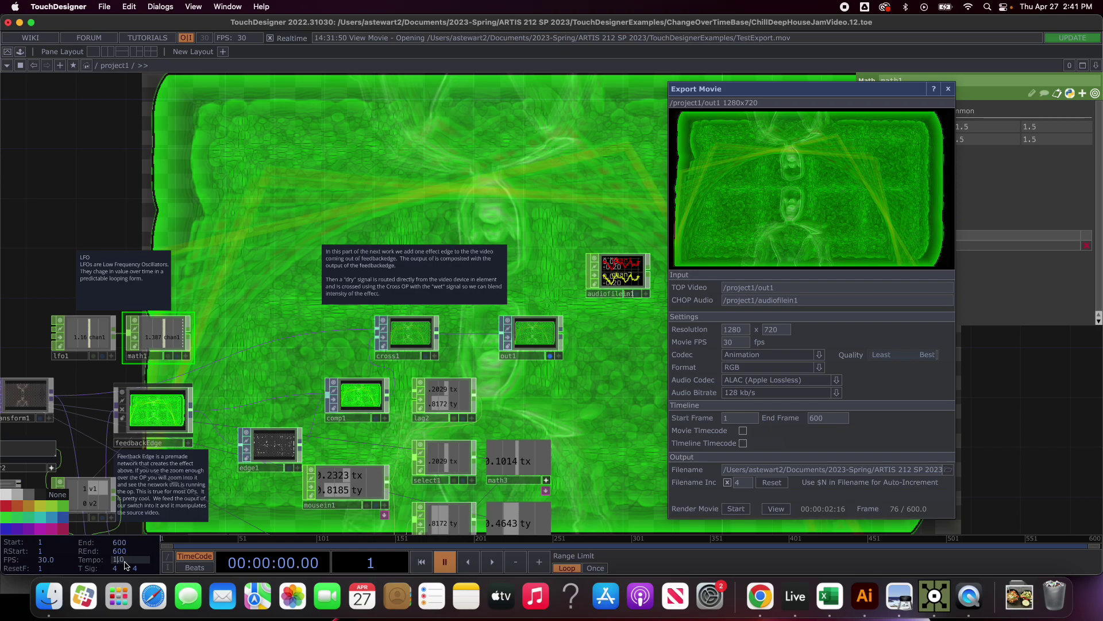
key("BackSpace")
key("BackSpace")
type("15")
key("Return")
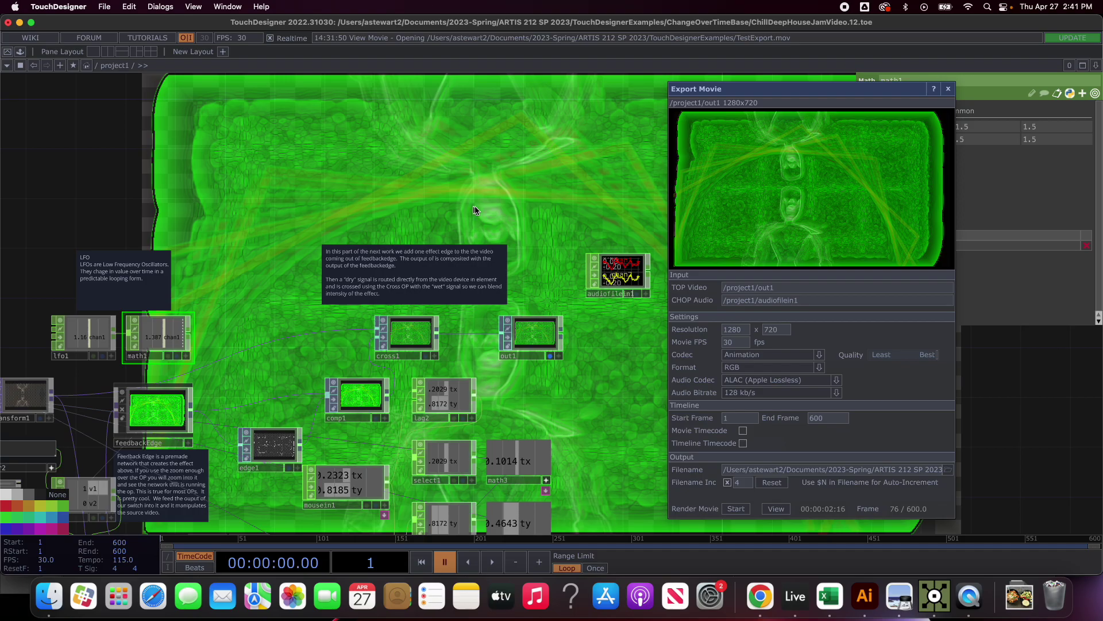
scroll(579, 327, "down", 2)
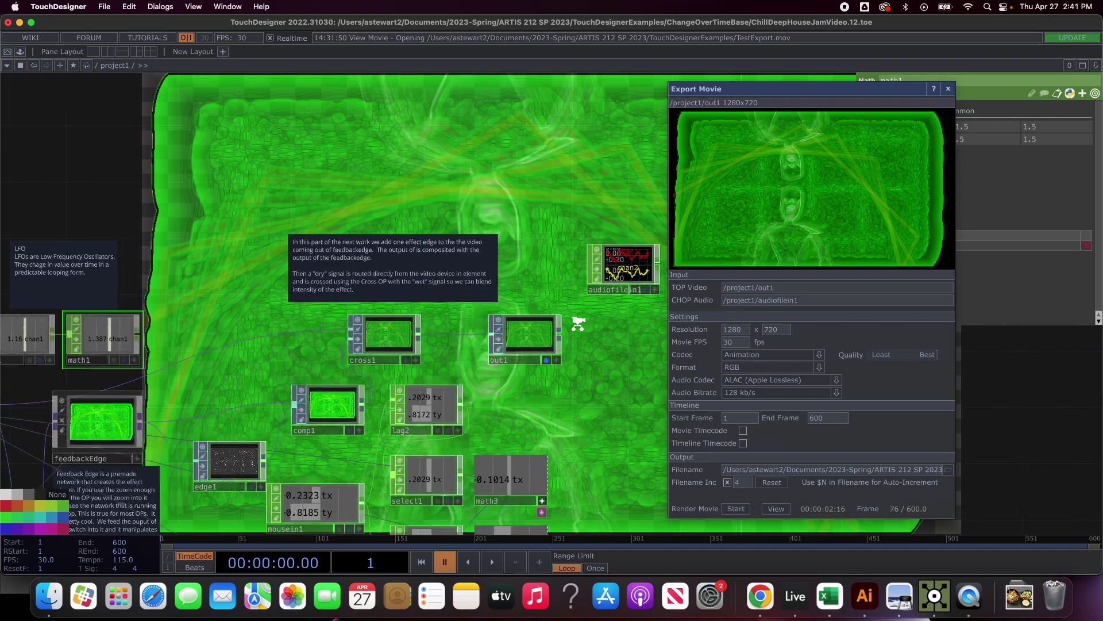
scroll(579, 327, "down", 1)
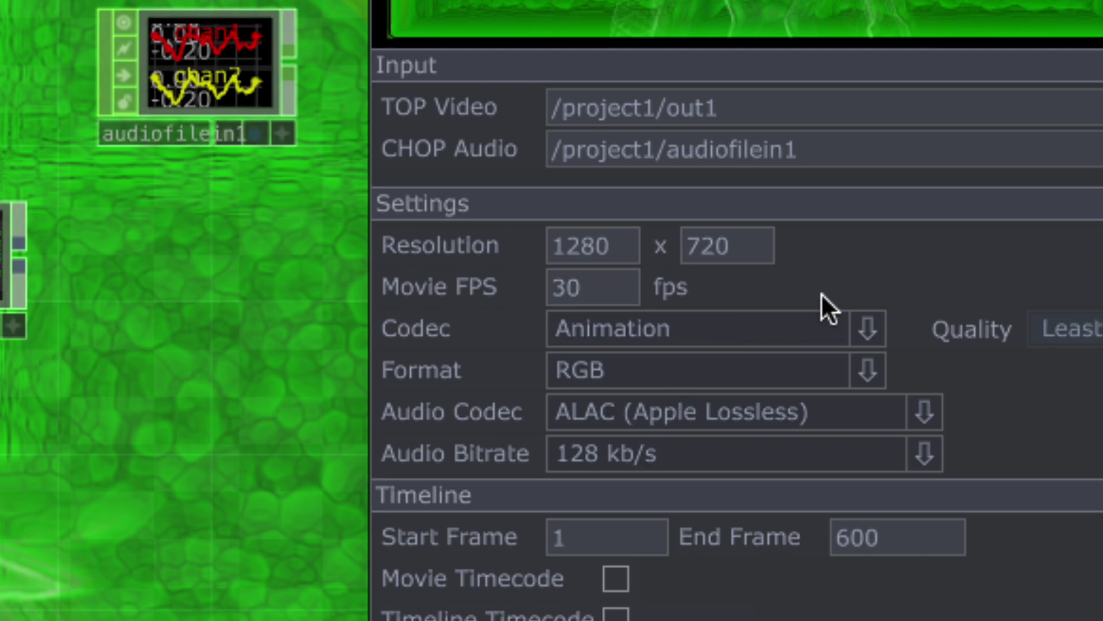
Switch the video codec to MPEG 4 (Part 2) and review the Audio Codec list
left_click(865, 328)
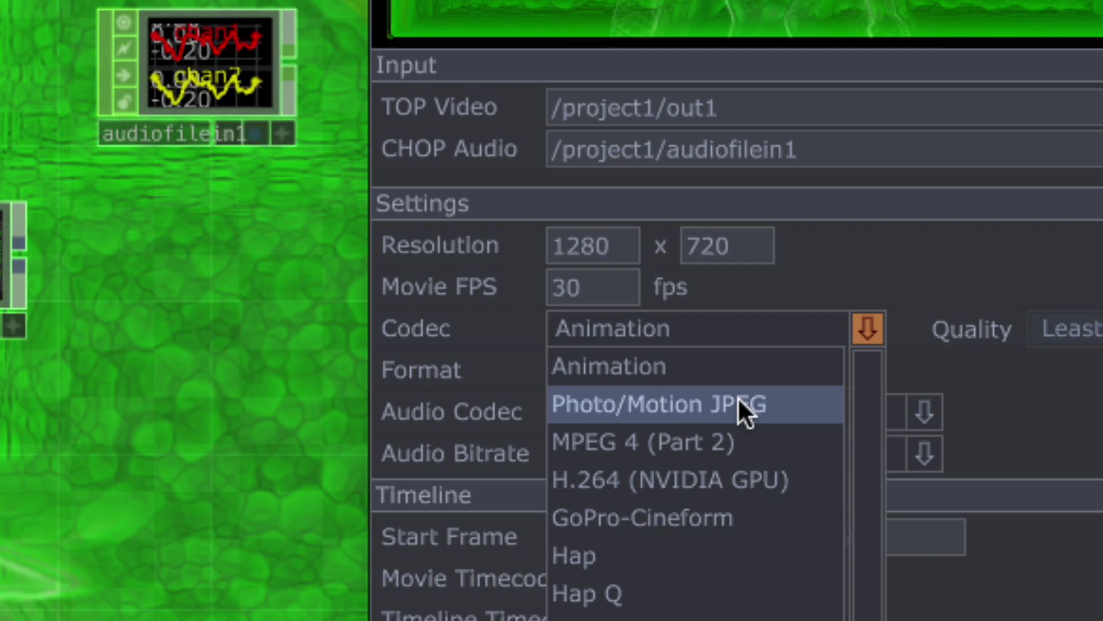
left_click(671, 441)
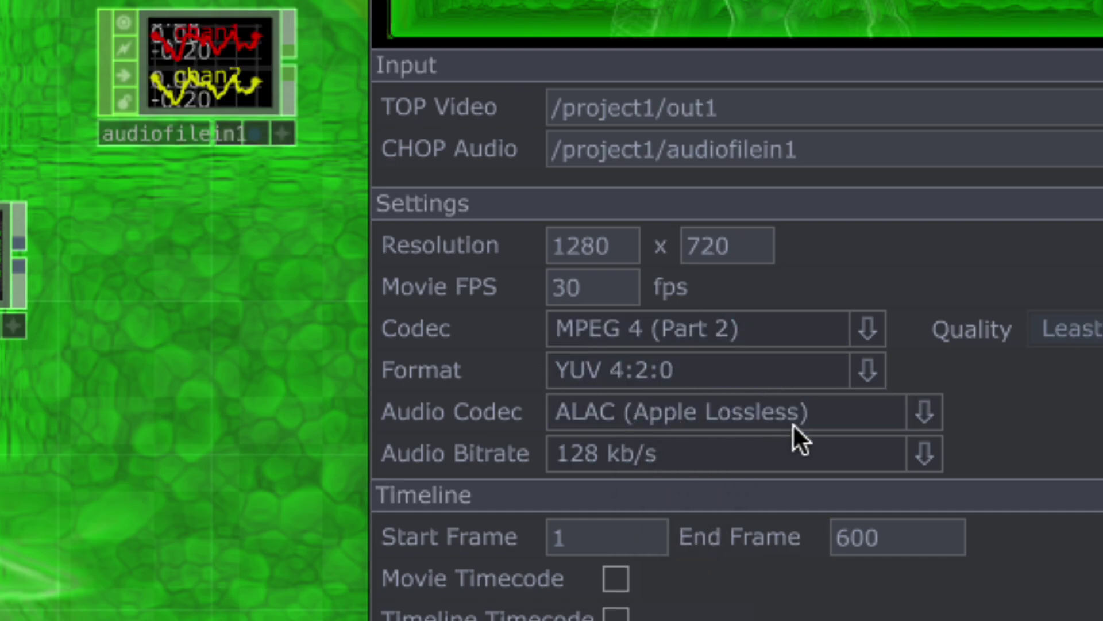
left_click(923, 410)
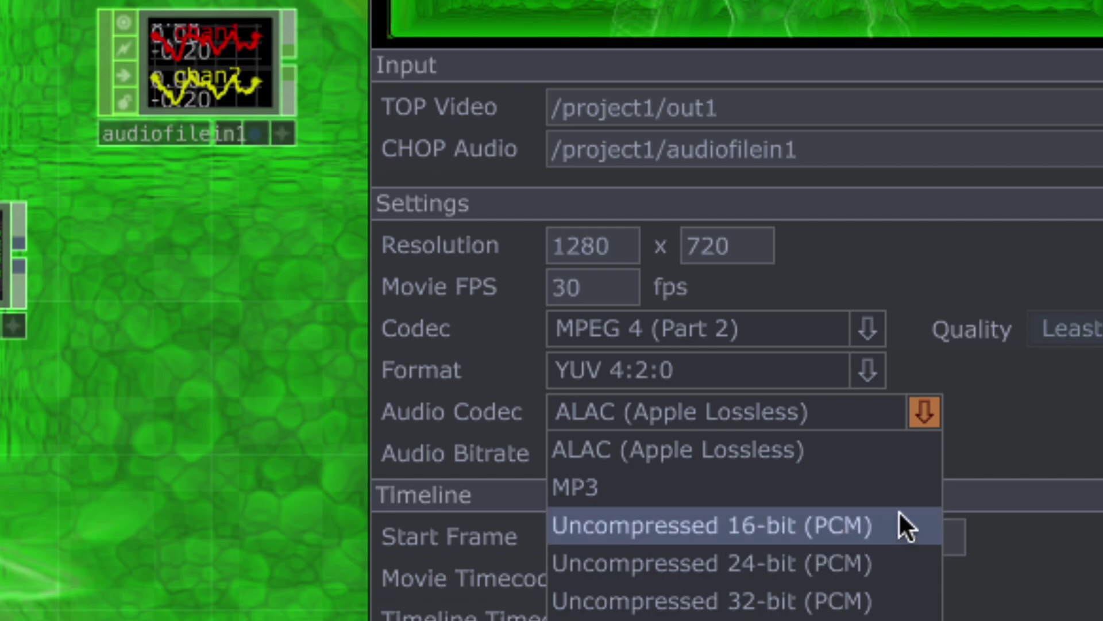
Close the audio codec list leaving ALAC, then browse for the export Filename location
left_click(1003, 392)
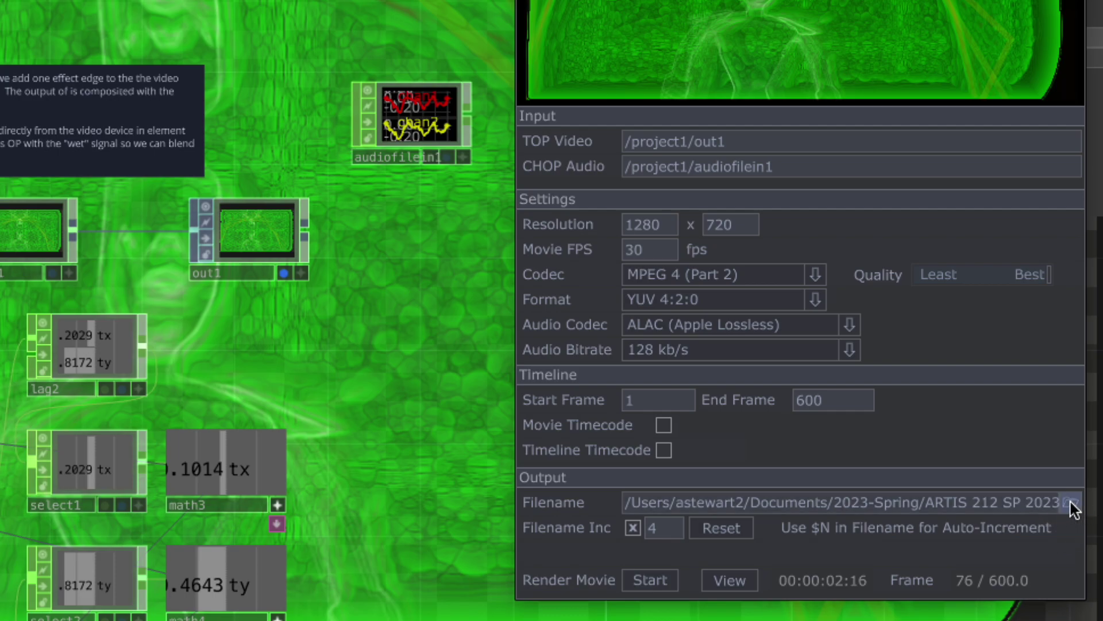
left_click(1070, 504)
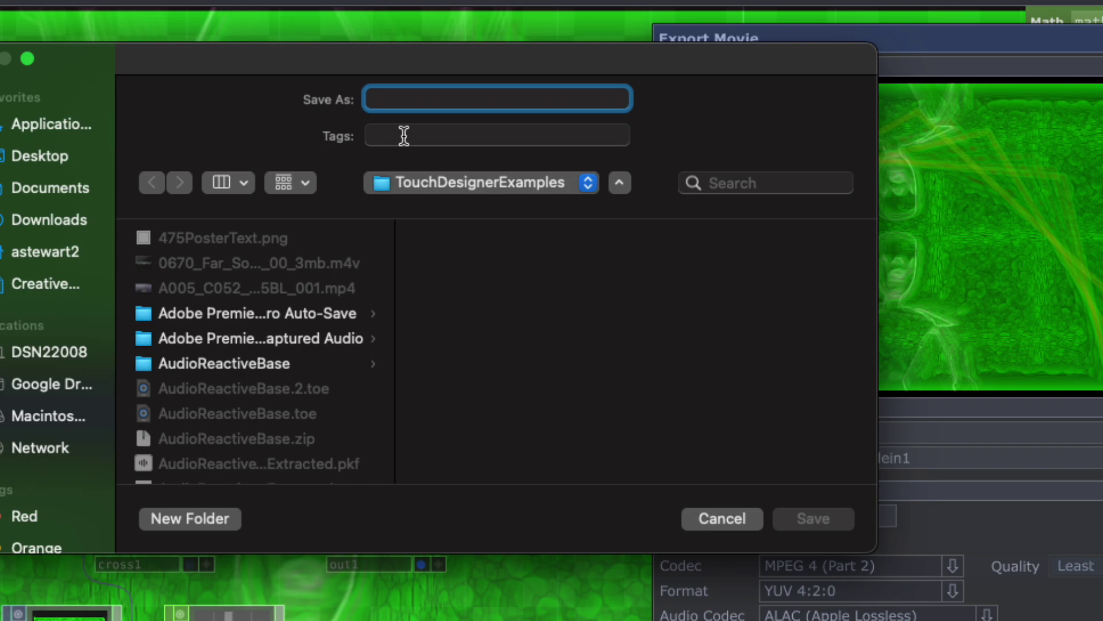
Save the export as ExportTest2 in the TouchDesignerExamples folder
type("ExportTes")
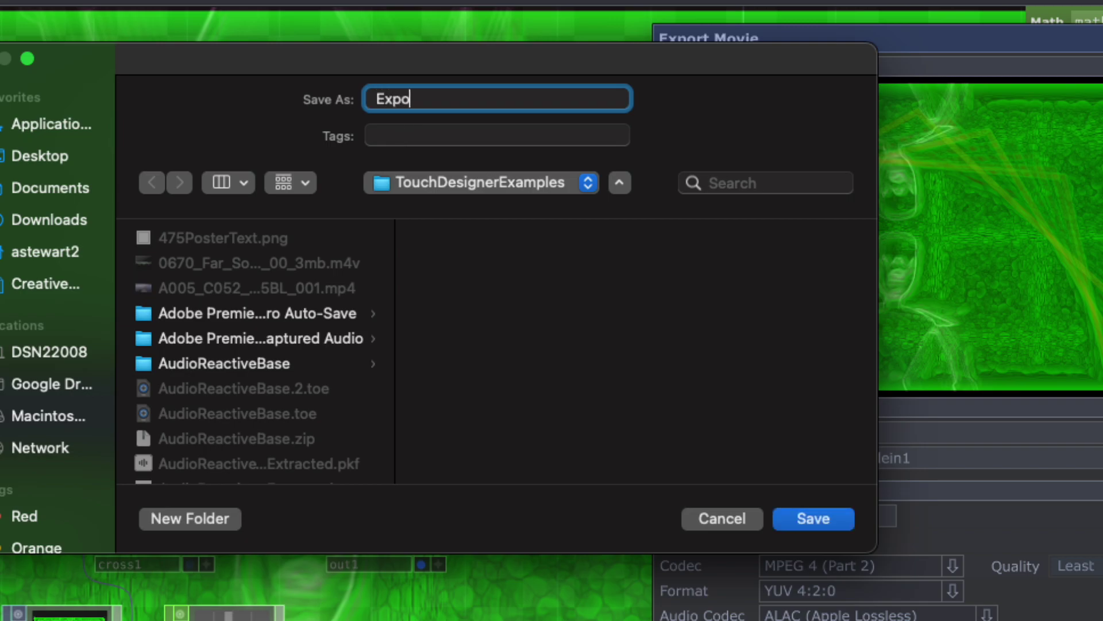
type("t2")
left_click(816, 516)
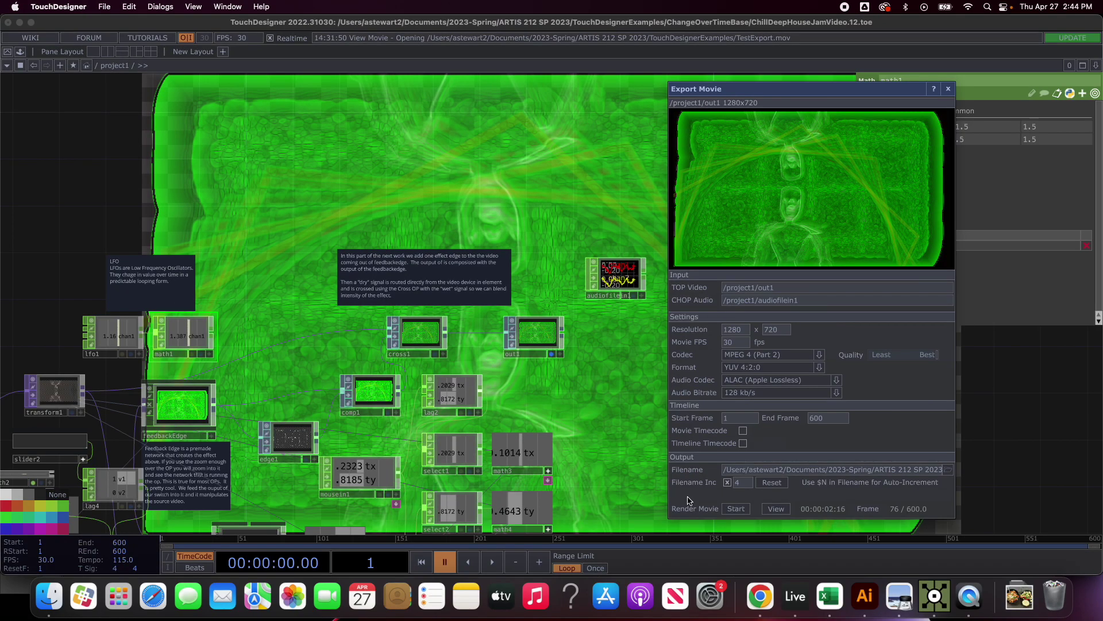
Render the 1280×720 movie with audio for frames 1–600 until the export finishes
left_click(736, 509)
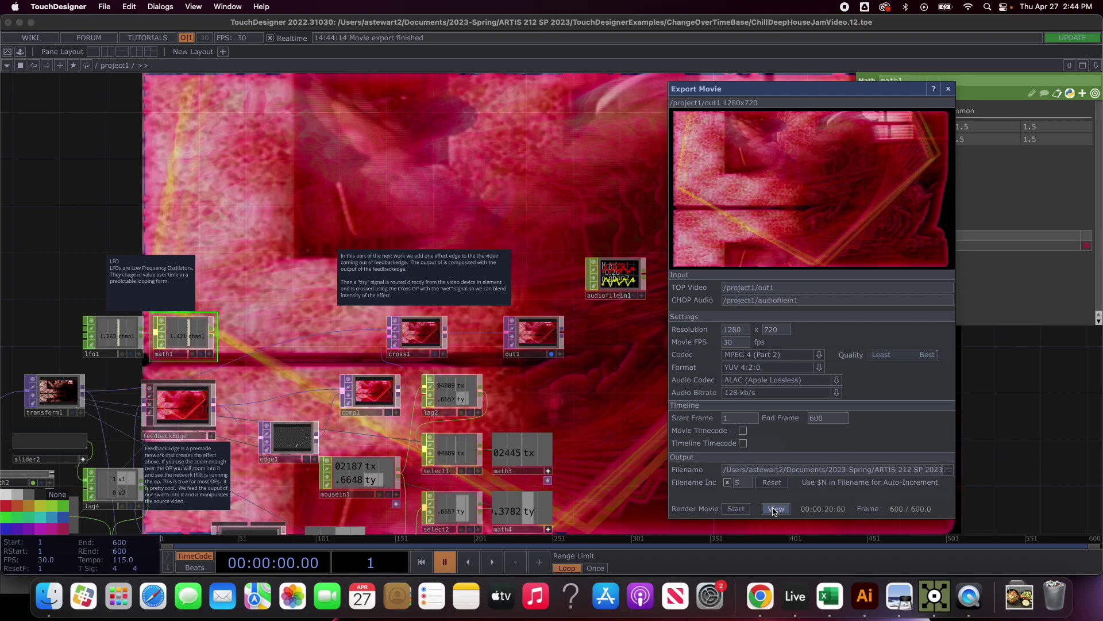
Open ExportTest2.mov in QuickTime Player and adjust the system and movie volume
left_click(775, 509)
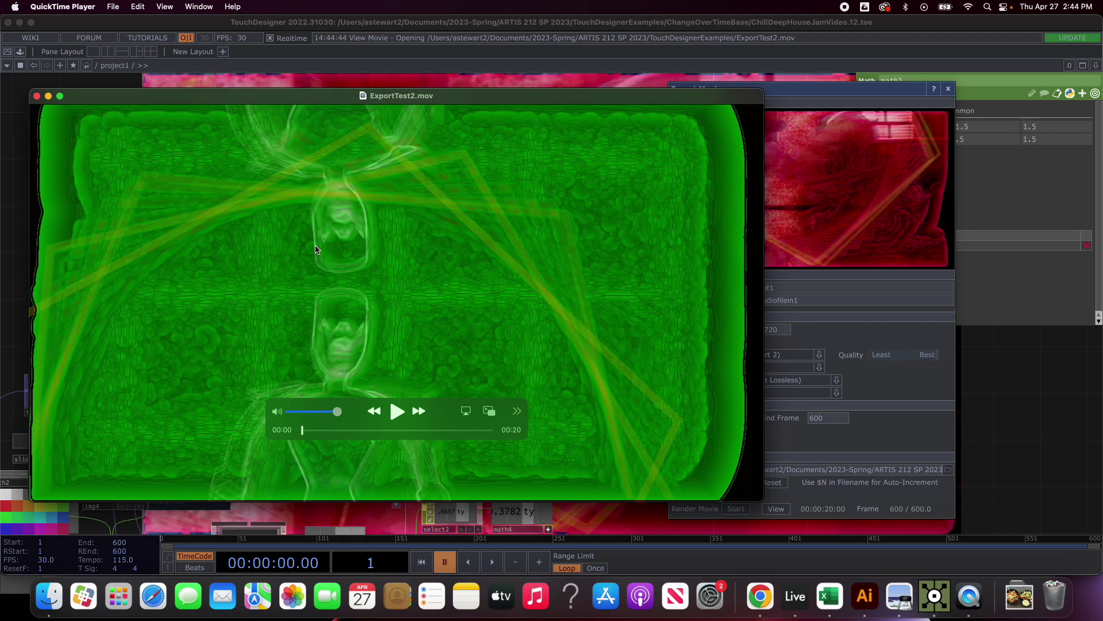
key("XF86AudioRaiseVolume")
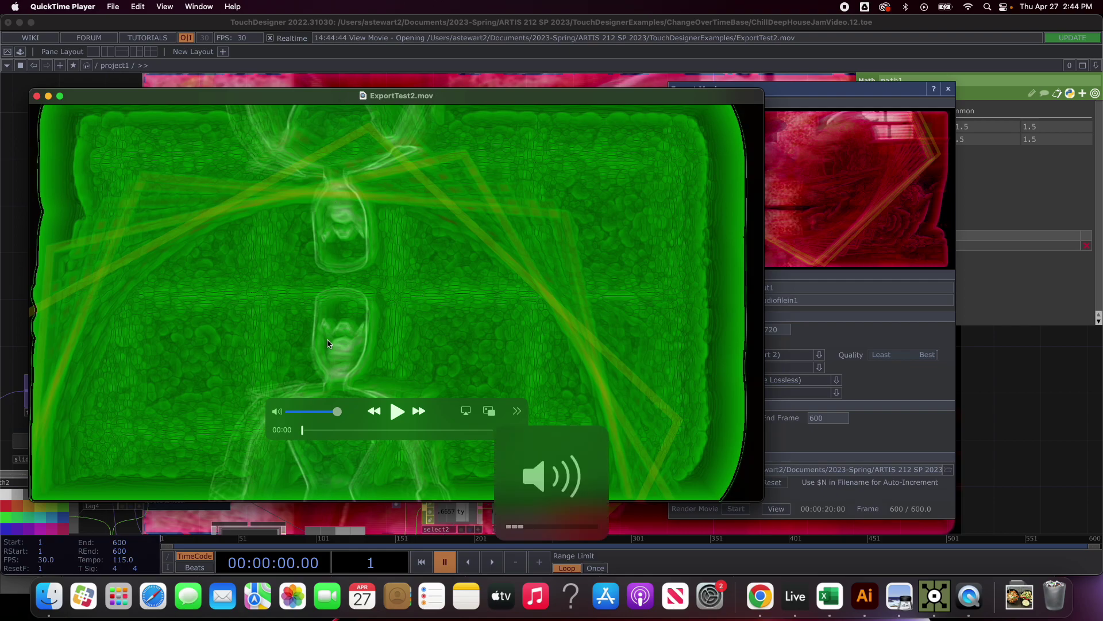
key("XF86AudioRaiseVolume")
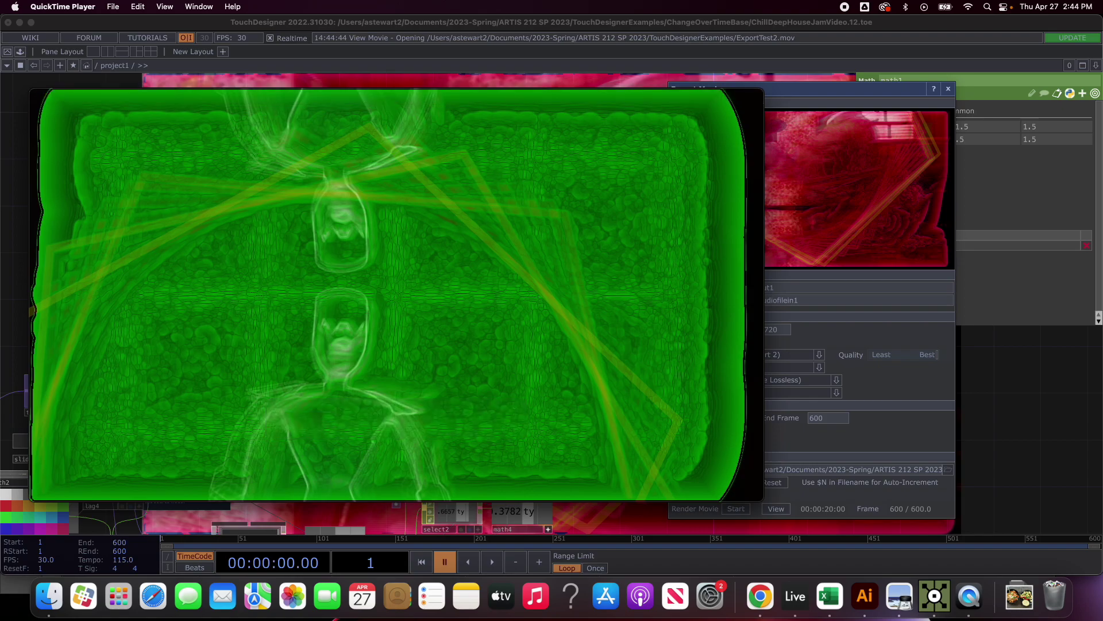
mouse_move(180, 310)
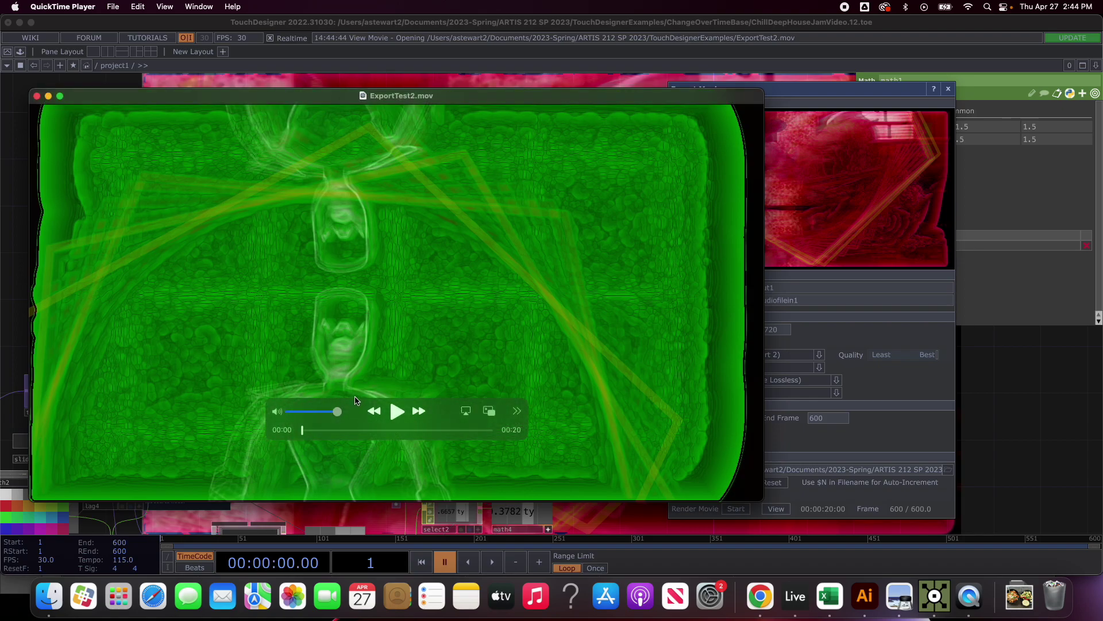
left_click_drag(337, 418, 300, 418)
Play the 20-second clip with sound, replay it, and pause at 00:08
left_click(396, 411)
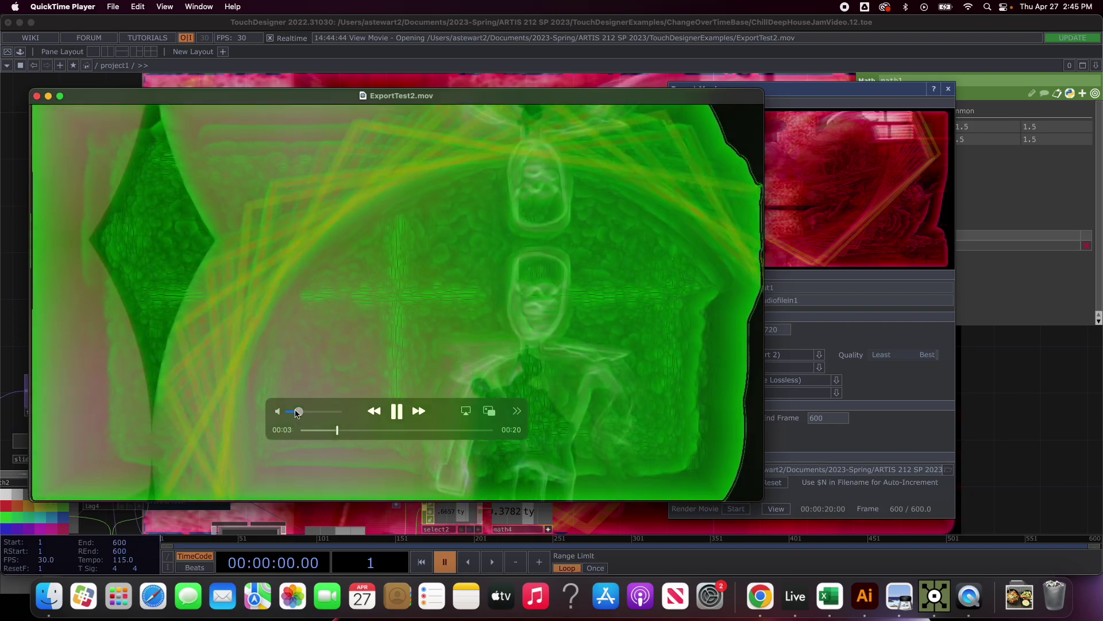
left_click_drag(298, 412, 359, 420)
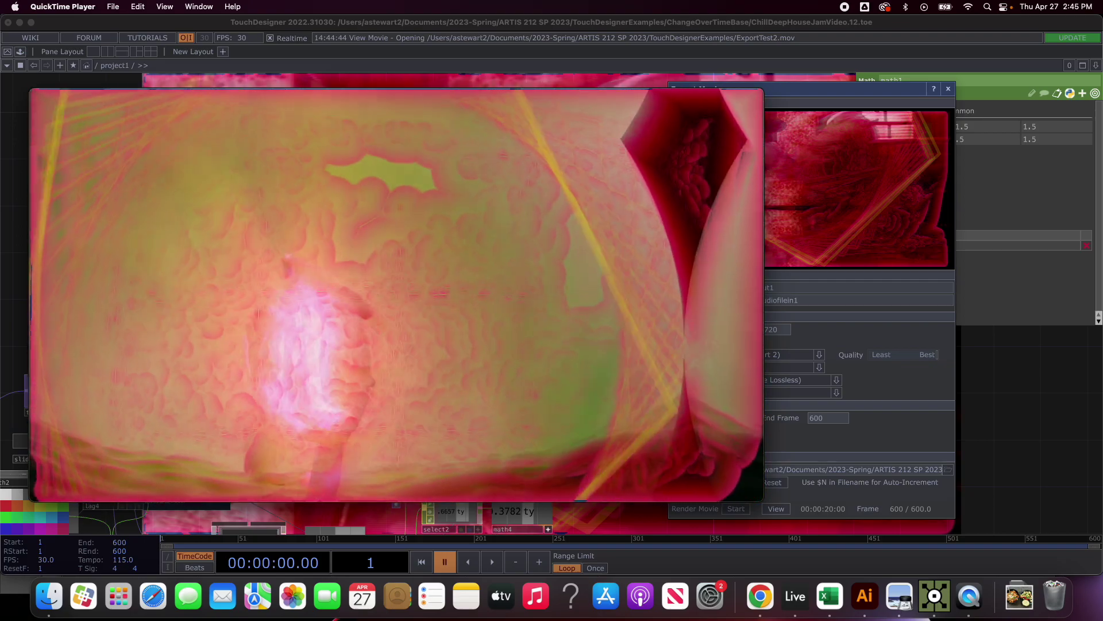
key("XF86AudioRaiseVolume")
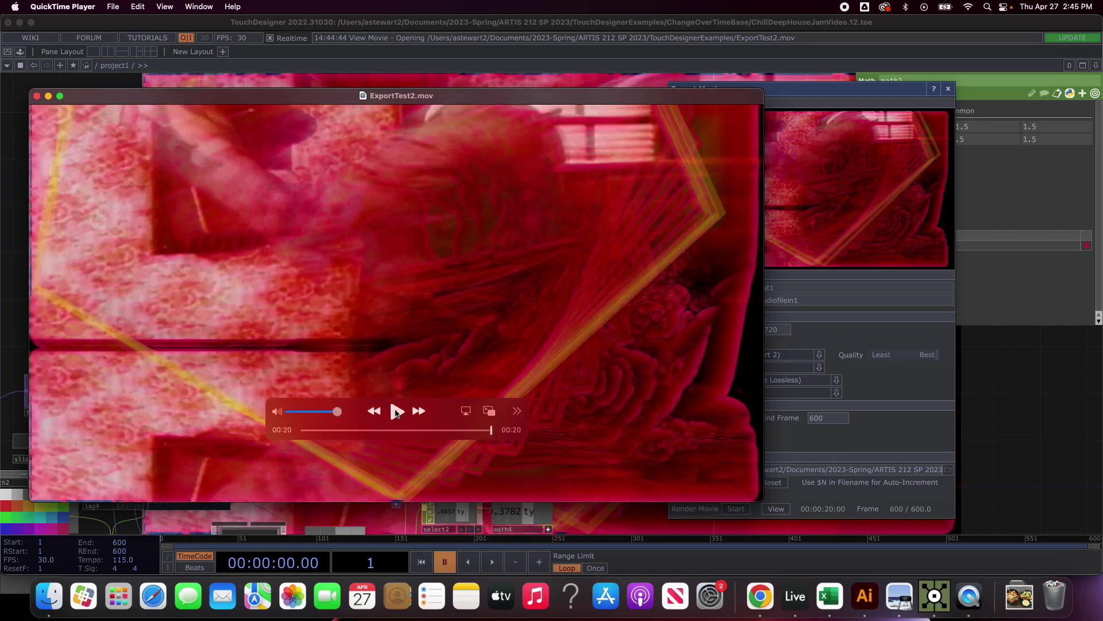
left_click(397, 411)
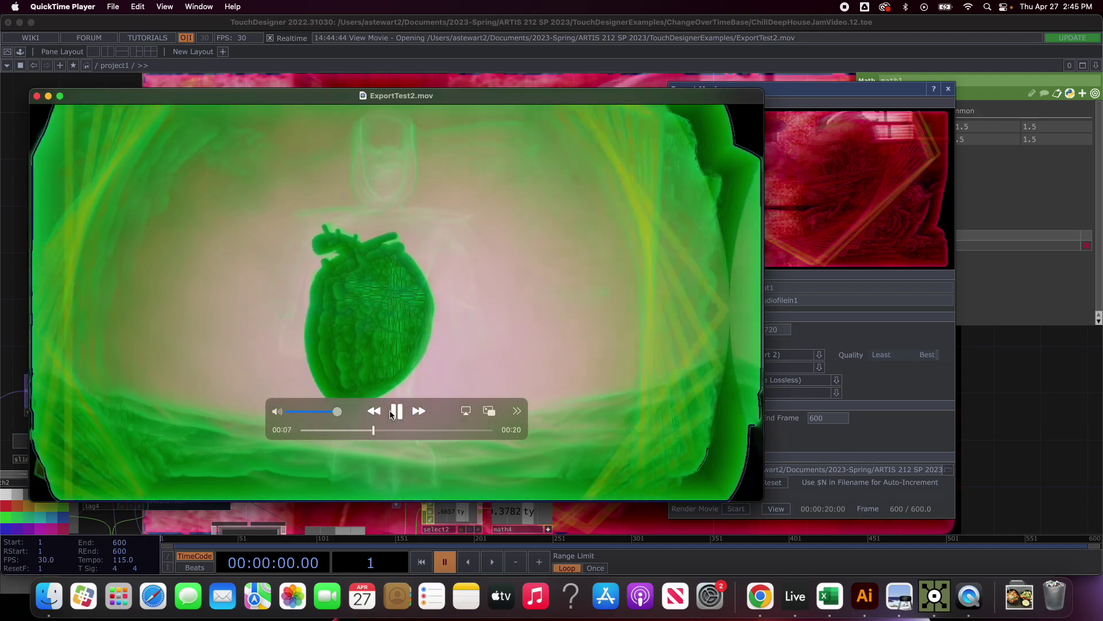
left_click(396, 411)
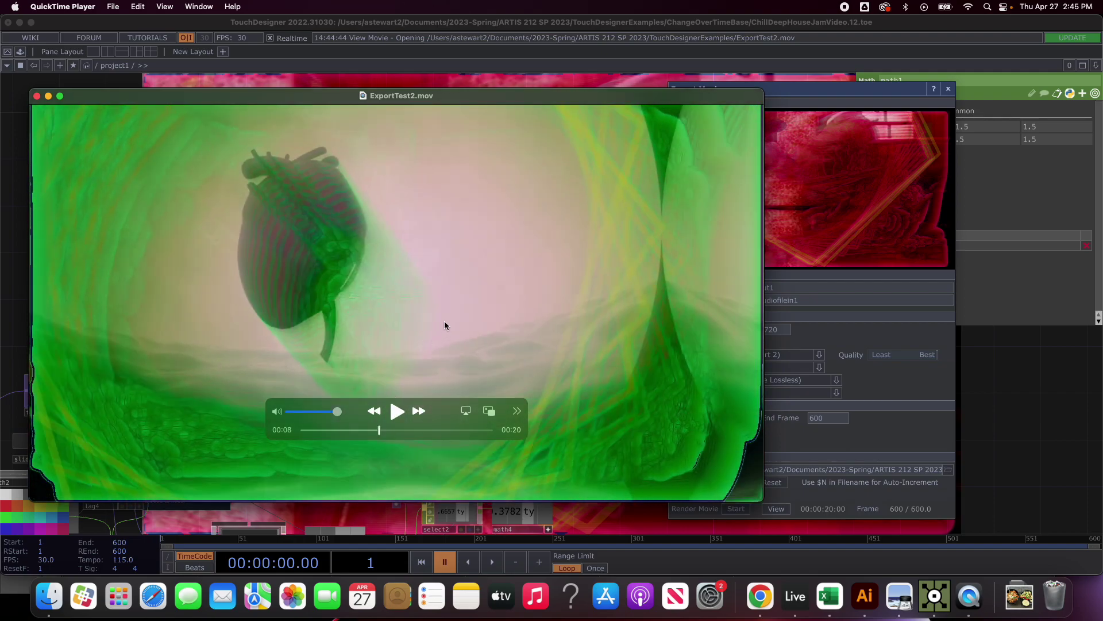
Close the QuickTime preview, set the export End Frame to 900, and rewind the timeline
left_click(38, 96)
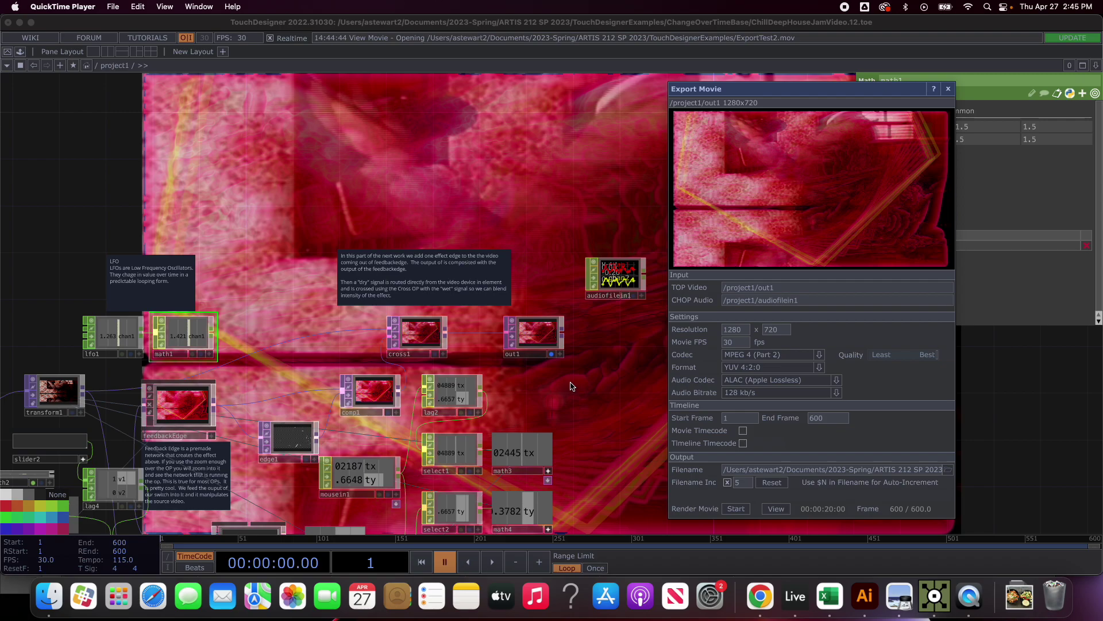
left_click(824, 420)
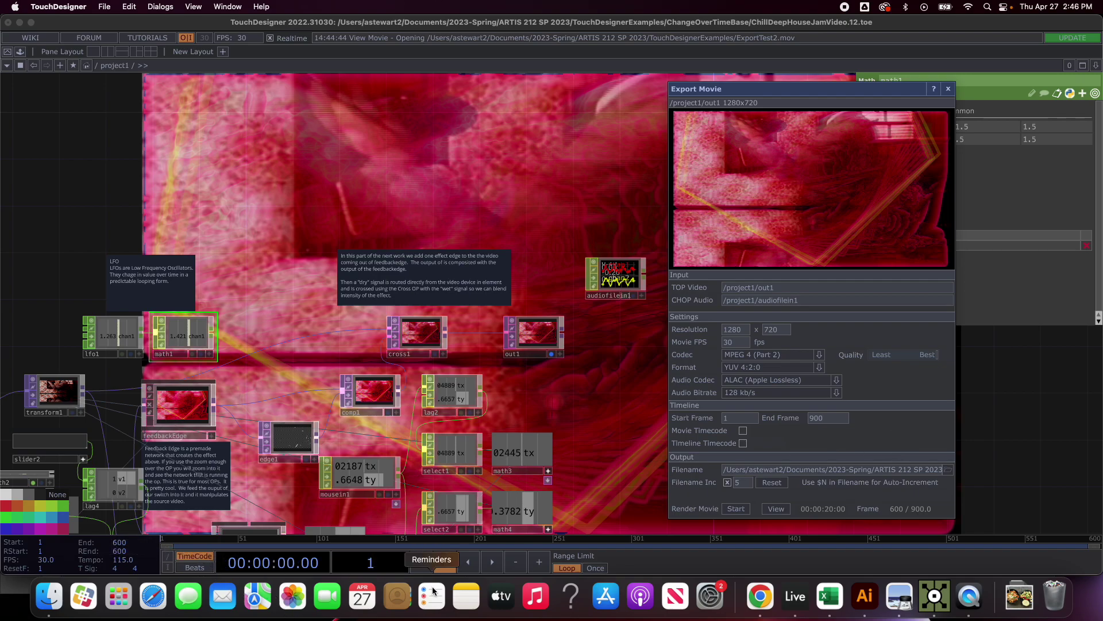
left_click(426, 564)
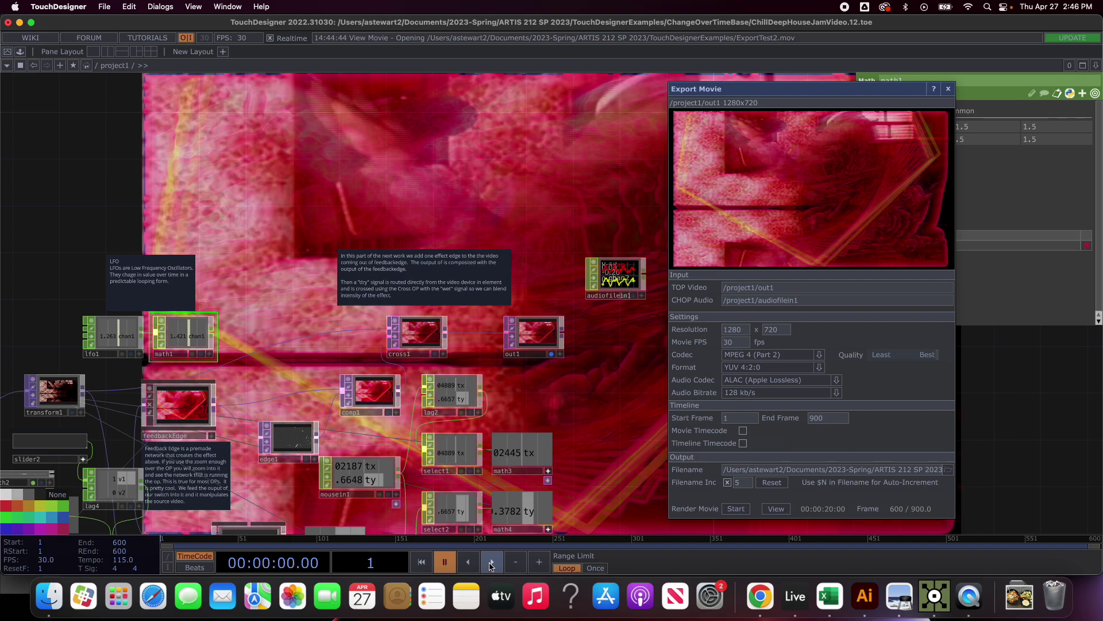
Start the 900-frame export, replace the existing movie file, and stop it at frame 464
left_click(736, 509)
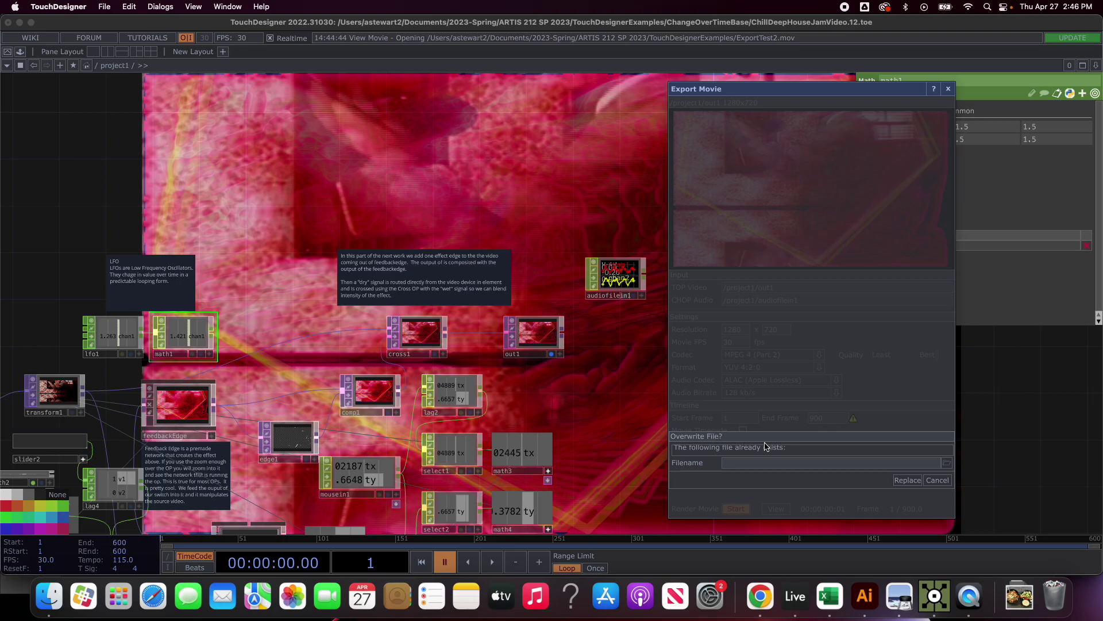
left_click(910, 480)
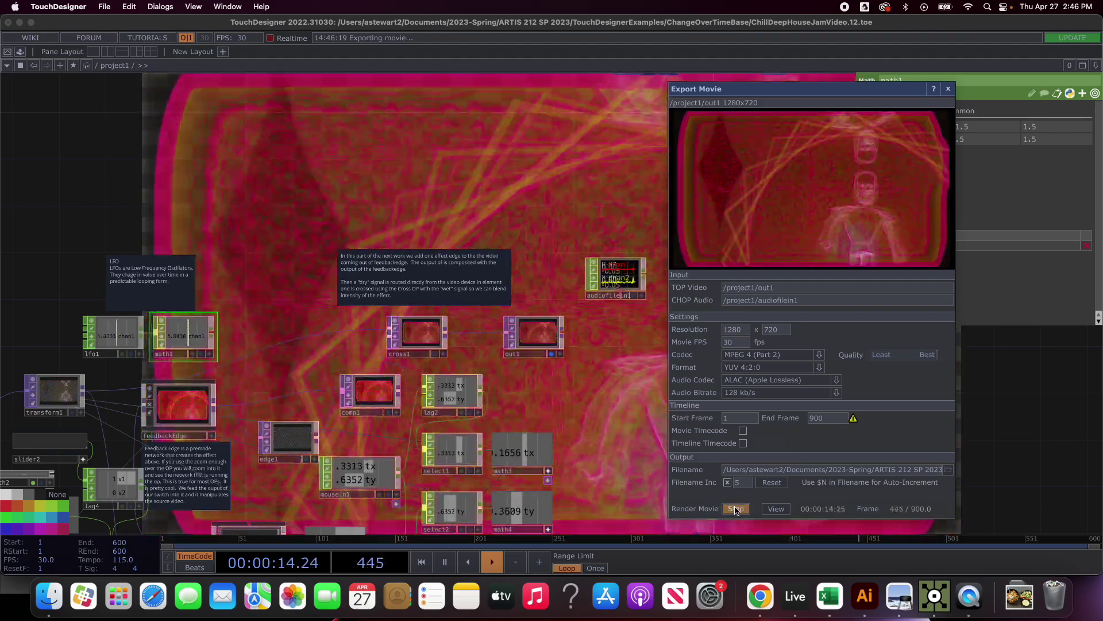
left_click(735, 509)
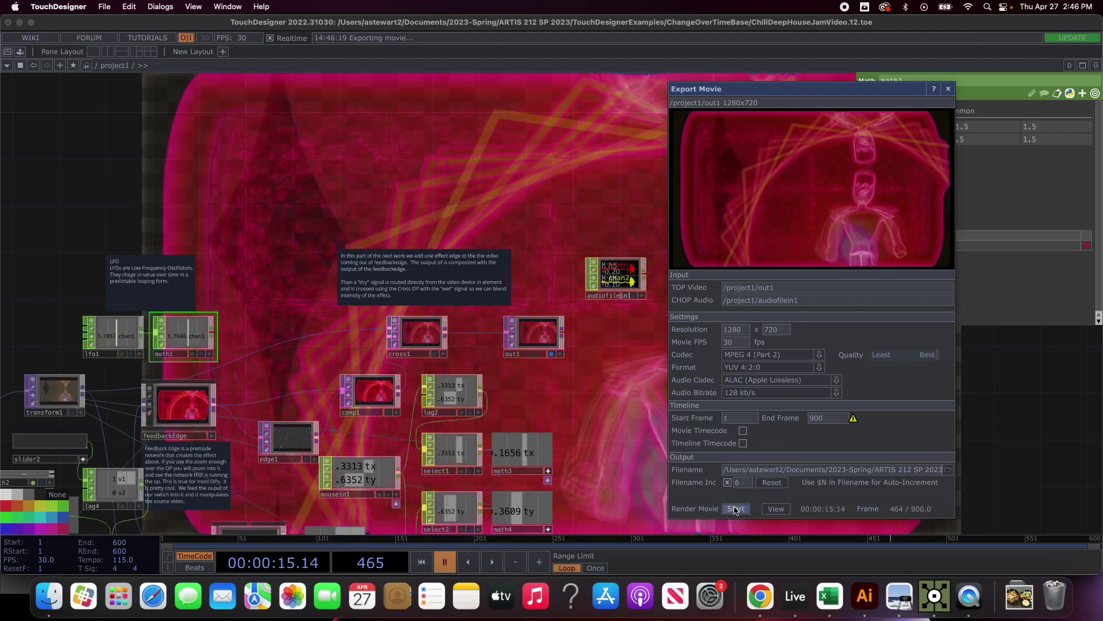
Play the new 2:15 ExportTest2.mov, skipping to about 0:54 and 1:40, then pause at 1:53
left_click(776, 509)
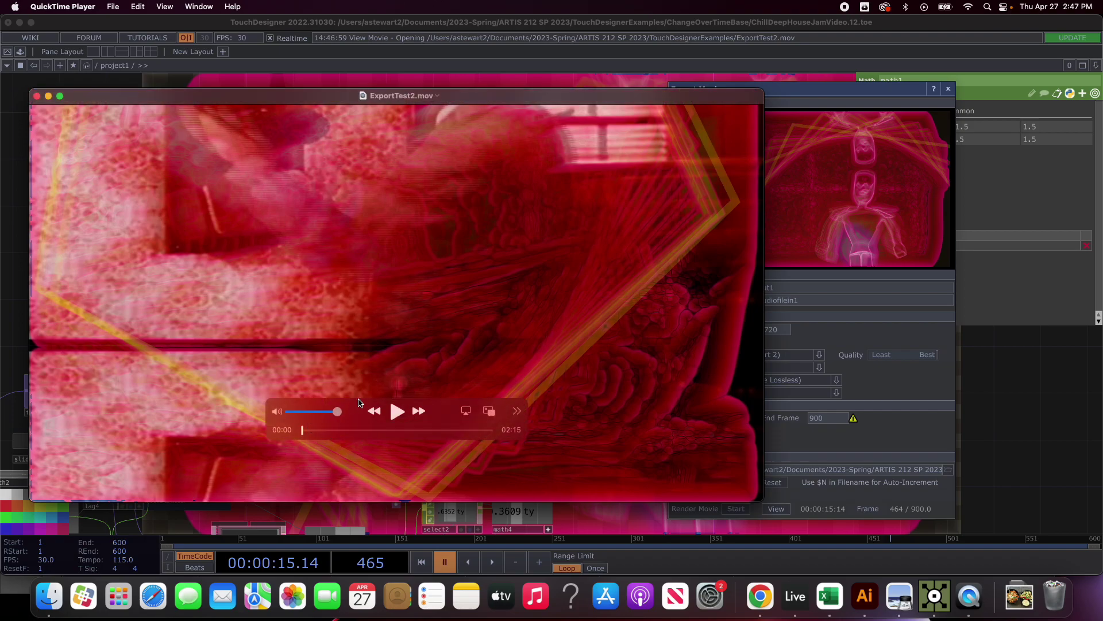
left_click(395, 412)
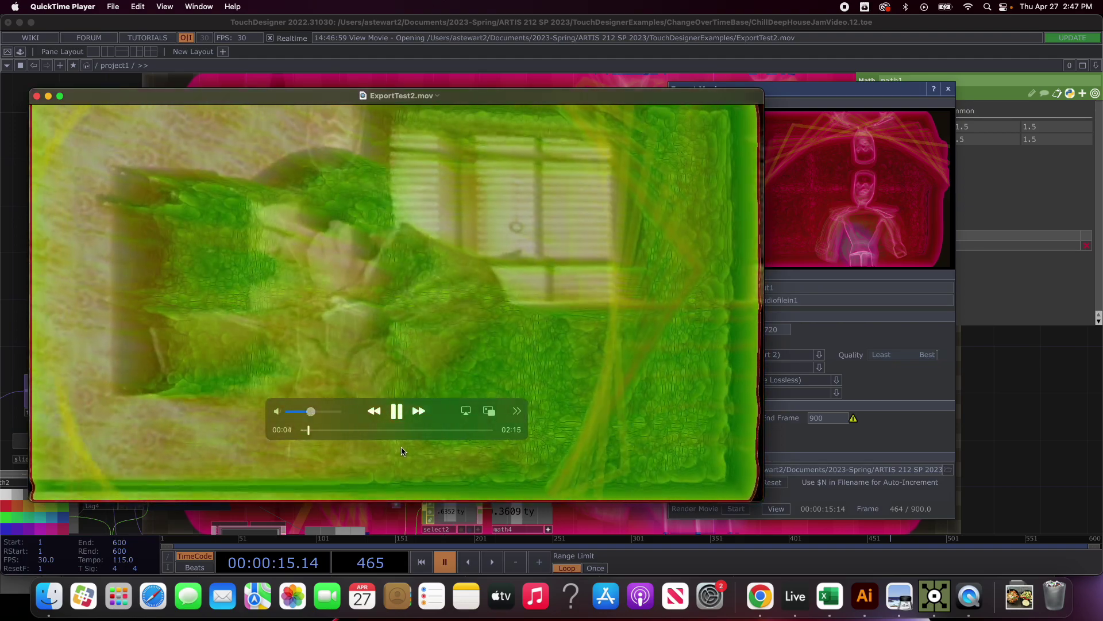
left_click(376, 429)
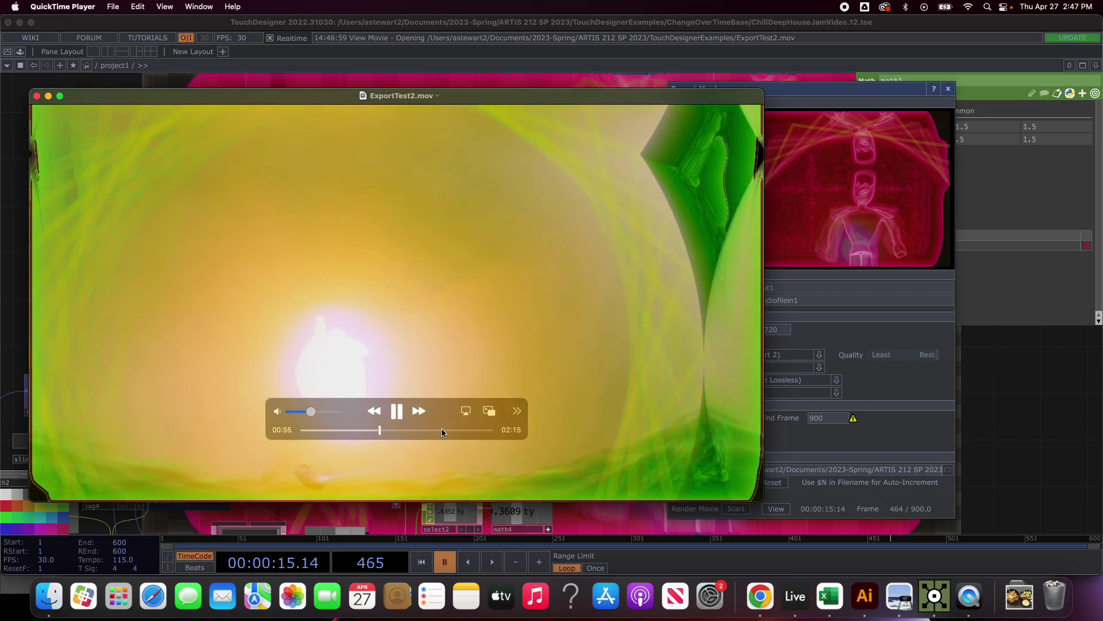
left_click(441, 429)
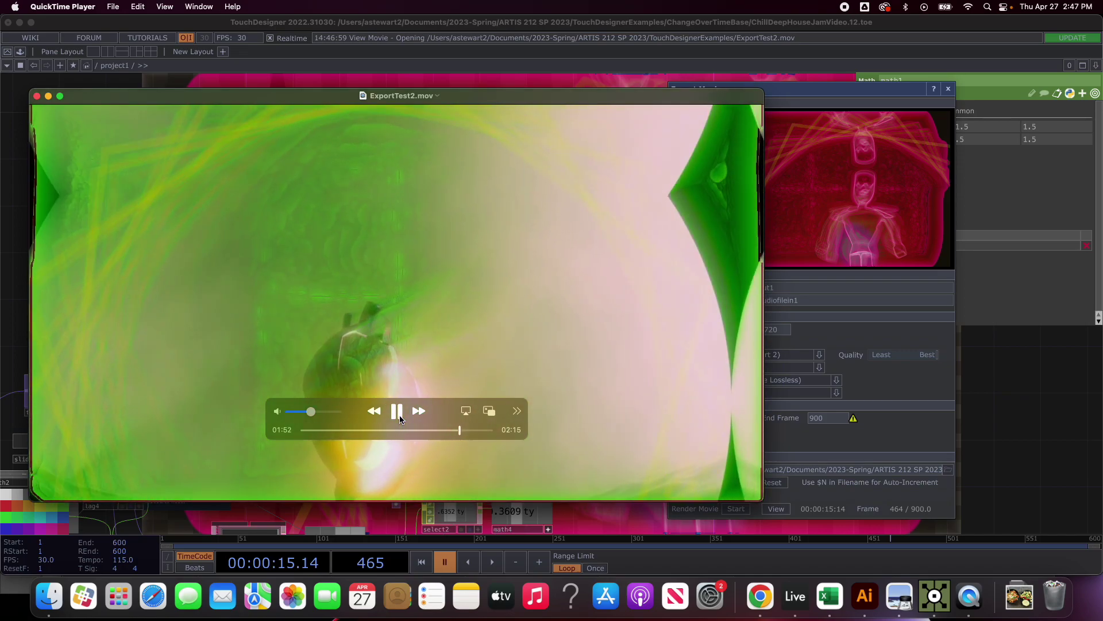
left_click(400, 417)
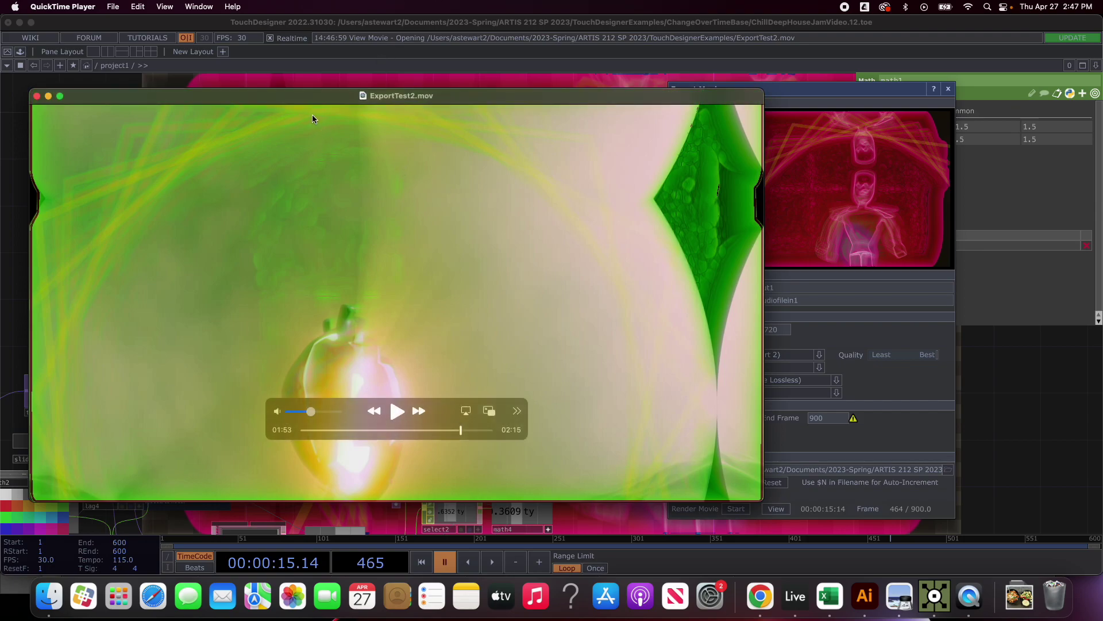
Drag the ExportTest2.mov window over to the right side of the screen
mouse_move(310, 98)
left_mouse_down()
mouse_move(443, 189)
mouse_move(369, 99)
mouse_move(322, 102)
left_mouse_up()
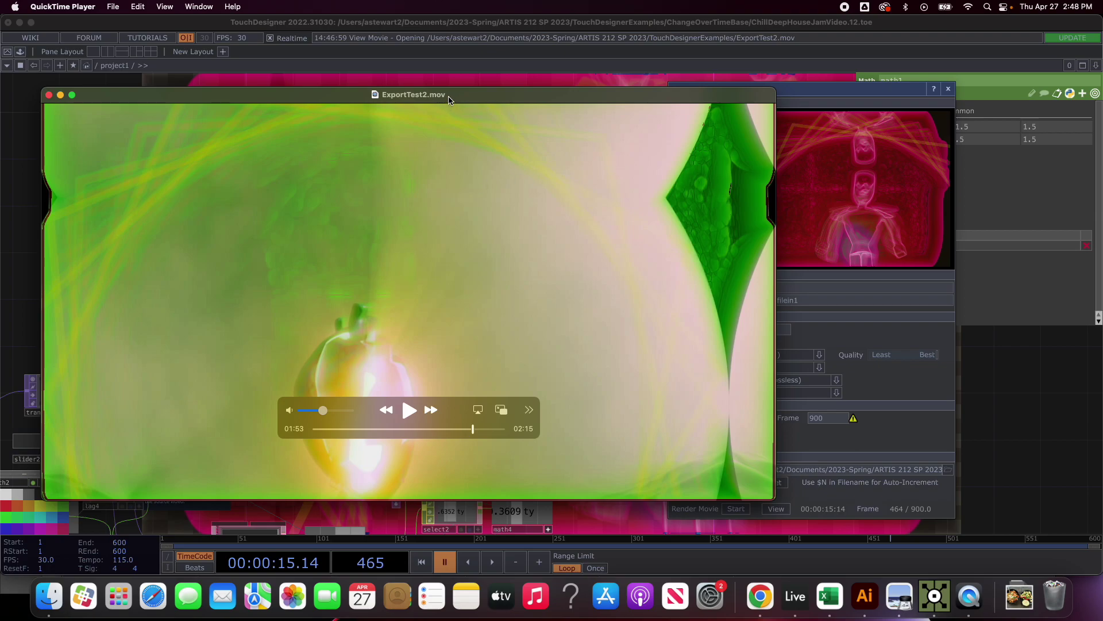
left_click_drag(449, 100, 697, 71)
Use File > Create Project Folder to make ChillDeepHouseJamVideo with all media subfolders and save into it
left_click(88, 113)
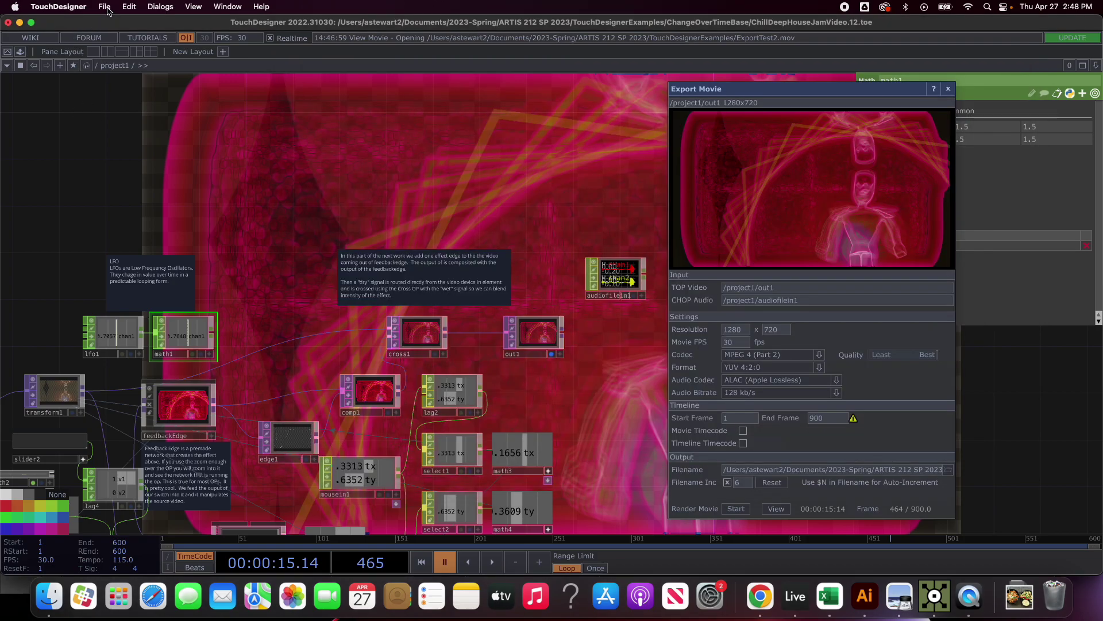
left_click(104, 7)
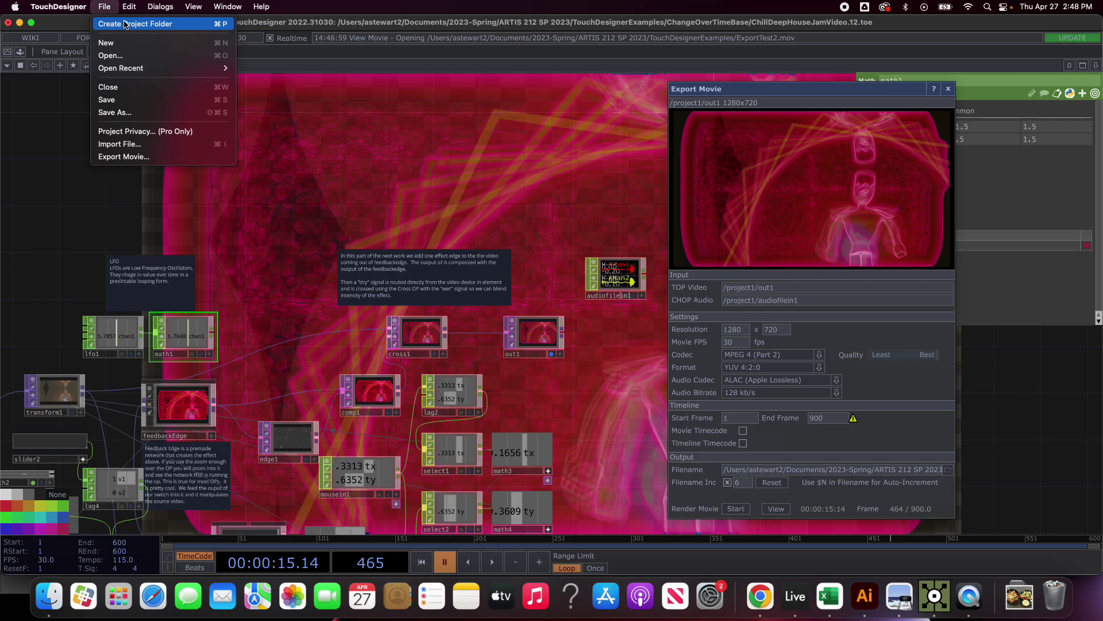
left_click(125, 24)
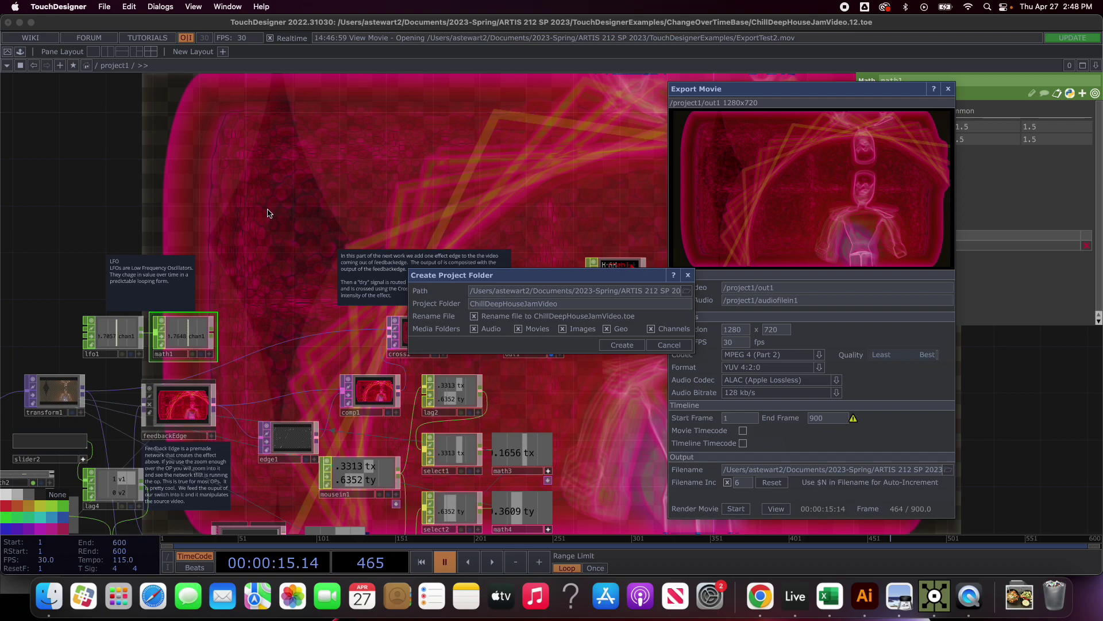
left_click_drag(539, 273, 471, 199)
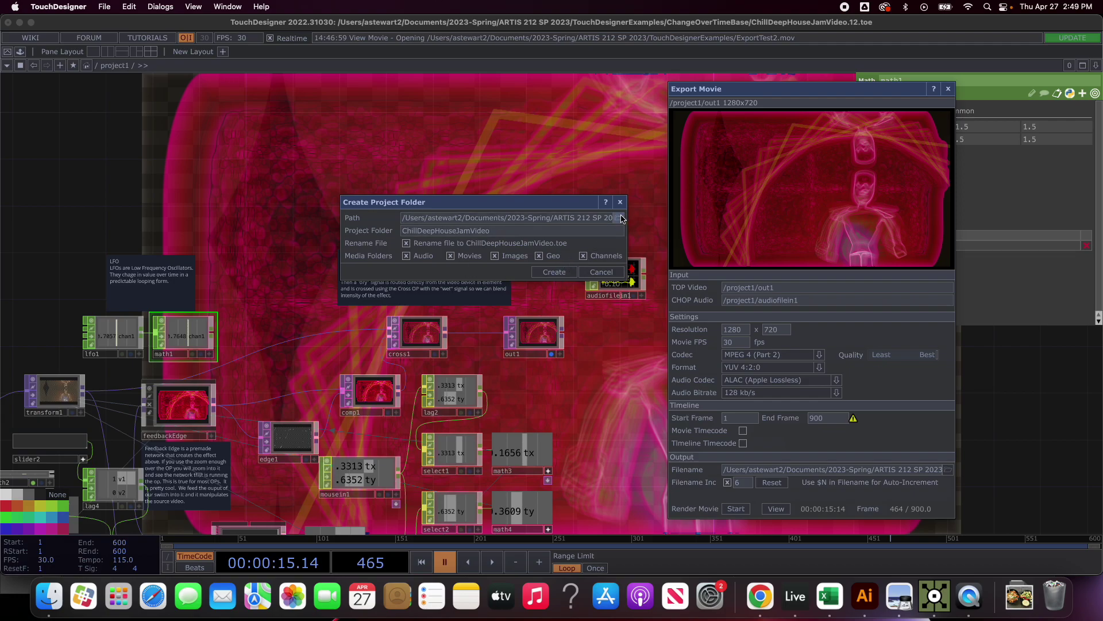
left_click(554, 272)
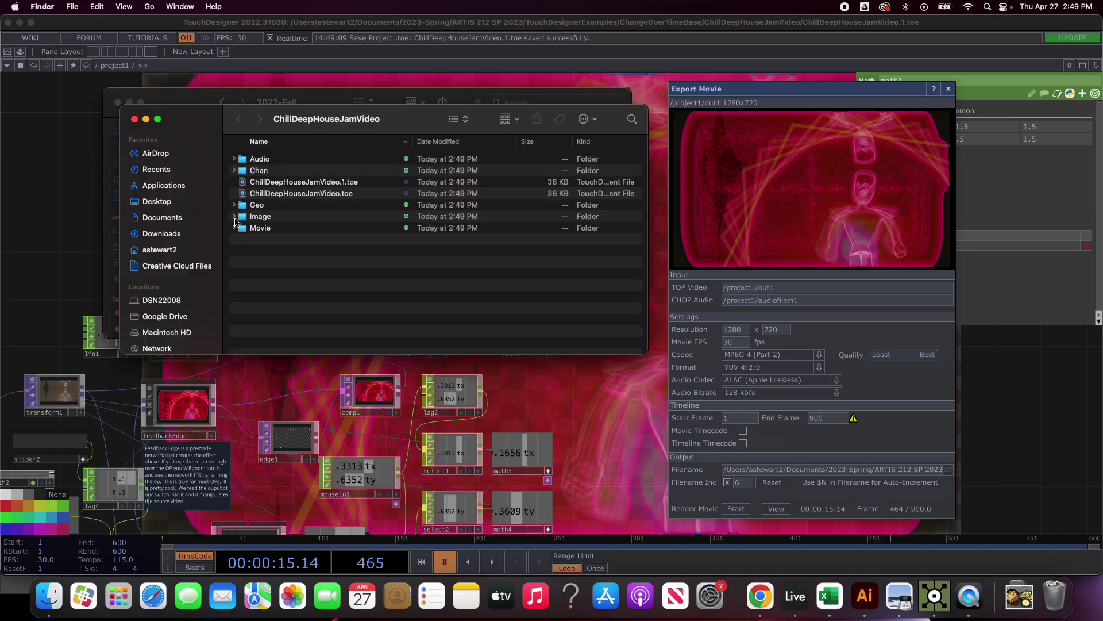
Arrange the project folder and 2022-Fall Finder windows side by side
left_click(234, 217)
left_click(233, 228)
left_click_drag(422, 122, 667, 92)
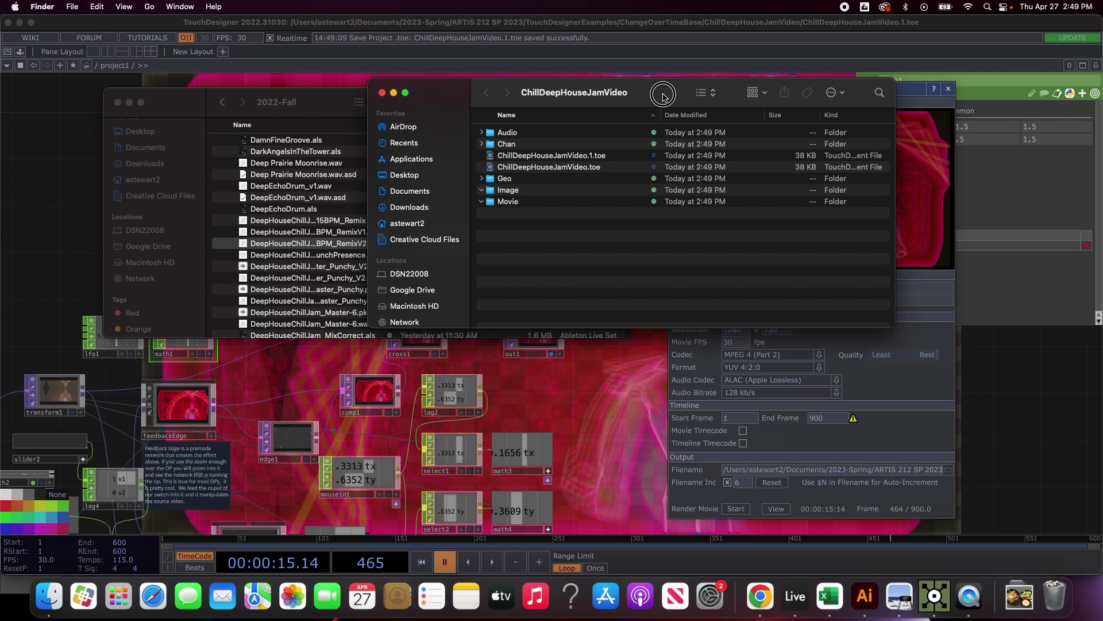
left_click_drag(669, 93, 629, 121)
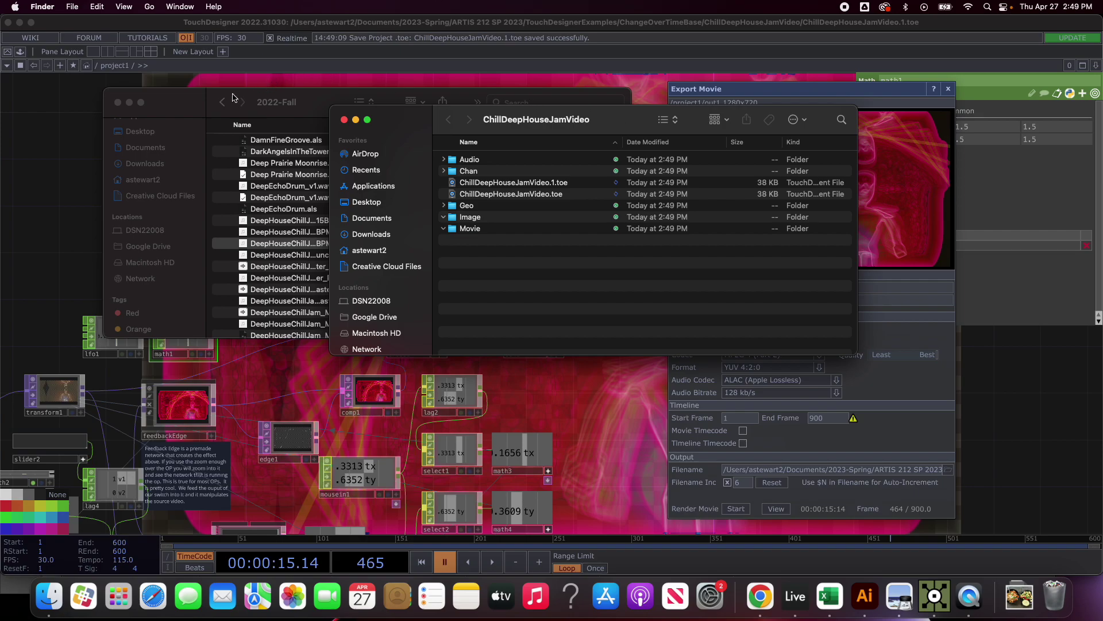
left_click_drag(184, 104, 169, 368)
left_click_drag(634, 126, 733, 103)
left_click_drag(311, 364, 287, 258)
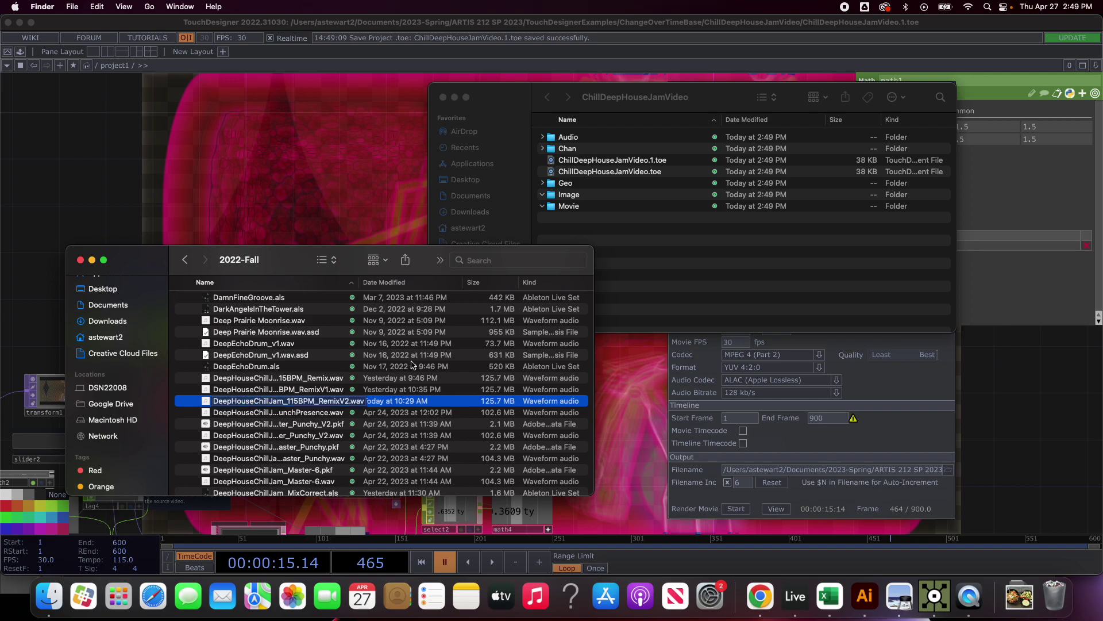
Copy DeepHouseChillJam_115BPM_RemixV2.wav from 2022-Fall into the project's Audio folder
left_click(552, 138)
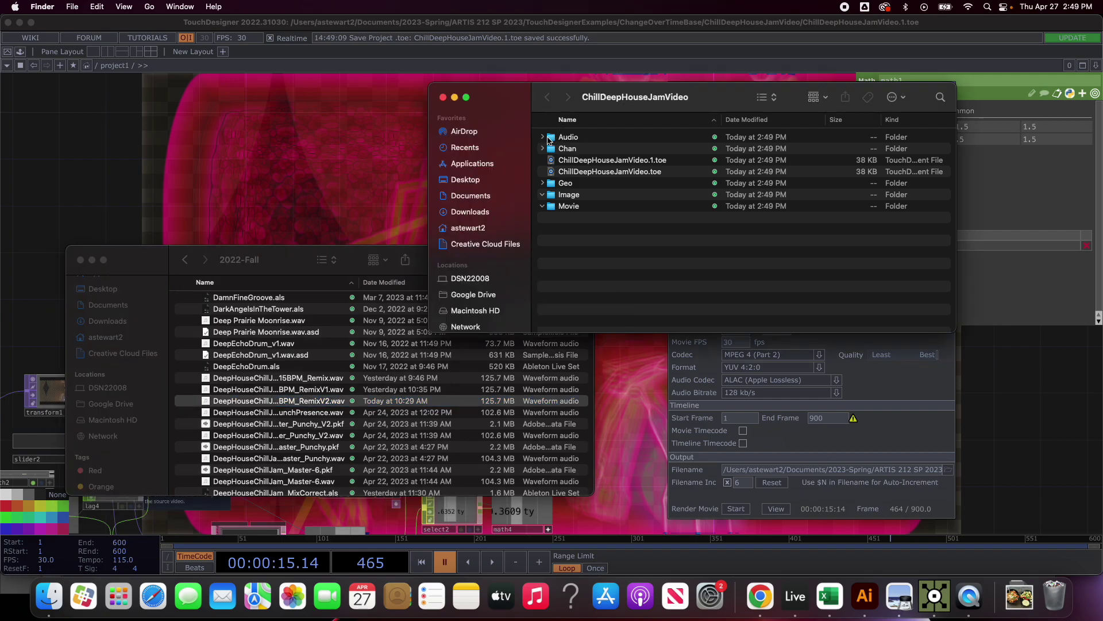
left_click(551, 139)
double_click(551, 139)
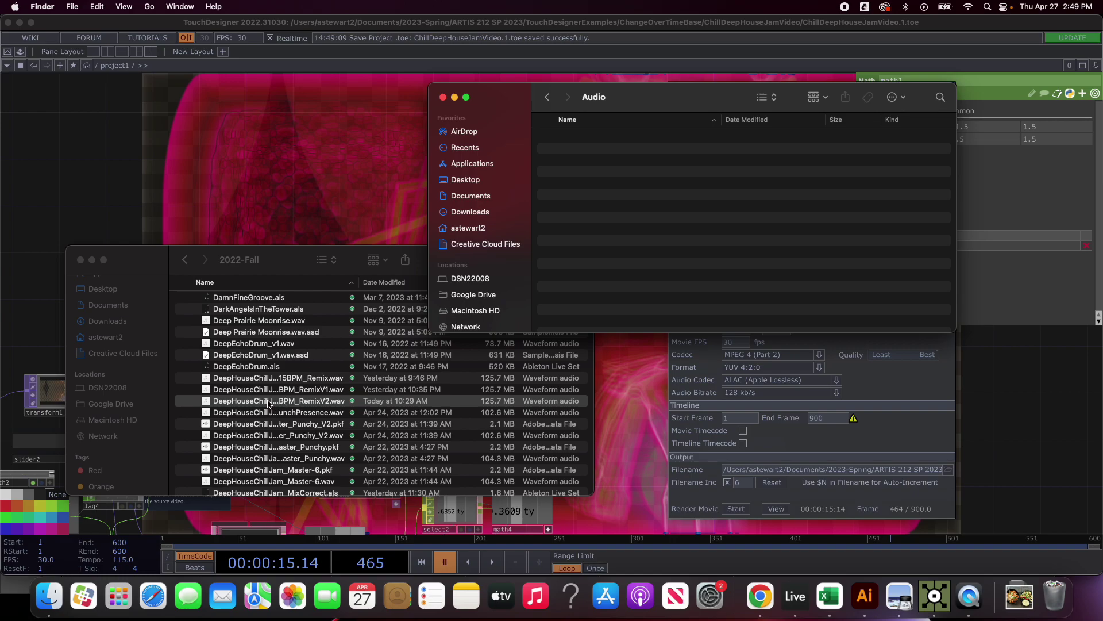
left_click_drag(268, 403, 694, 183)
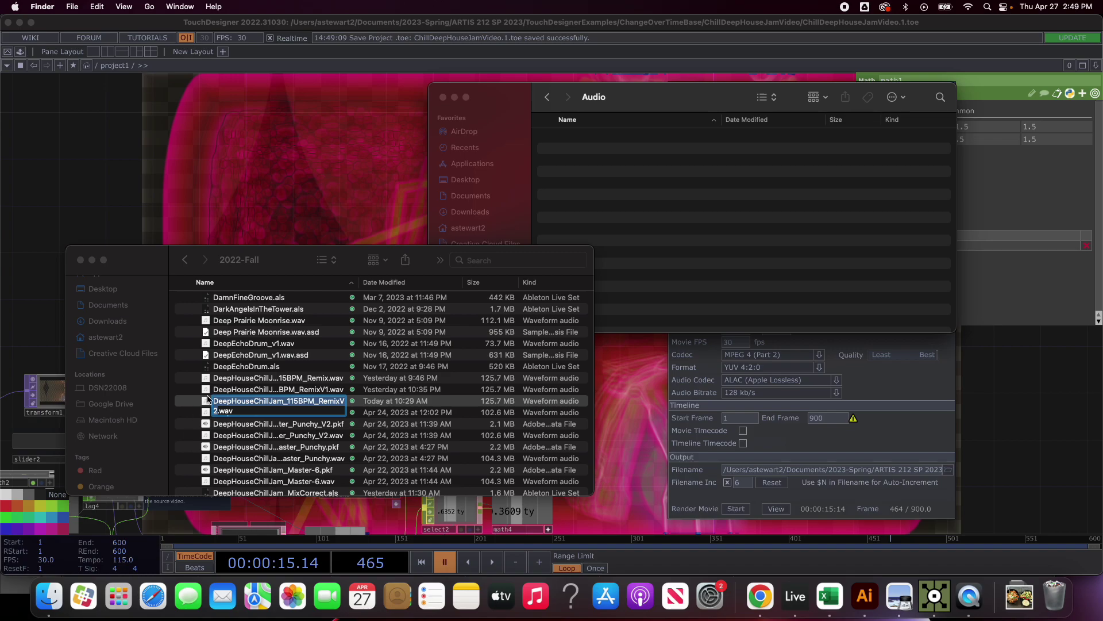
left_click_drag(208, 401, 607, 202)
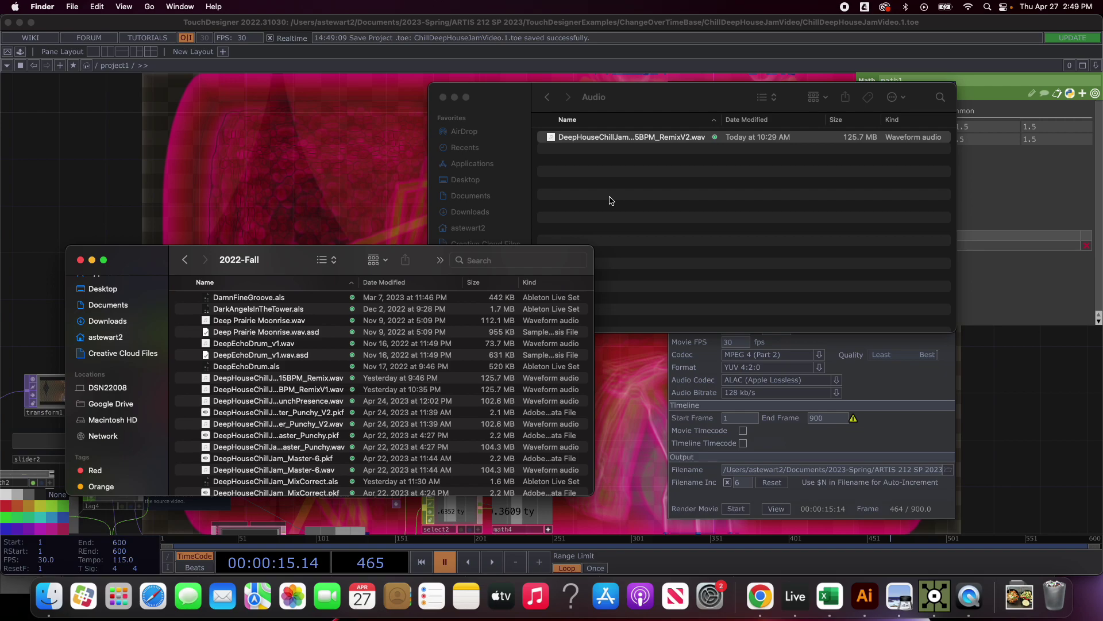
key("super+z")
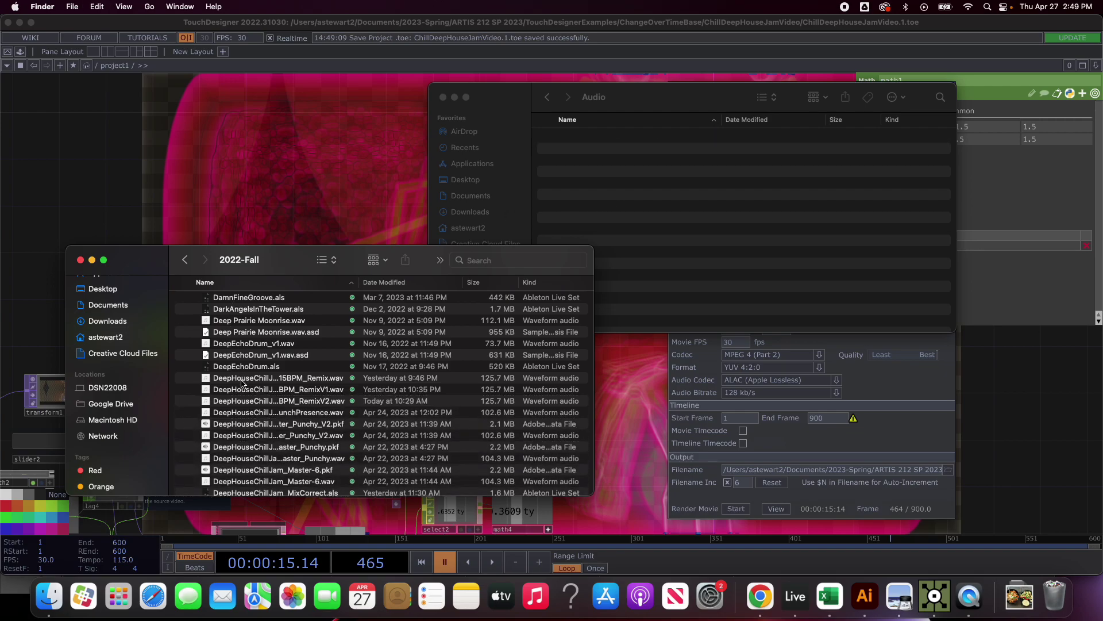
left_click(230, 401)
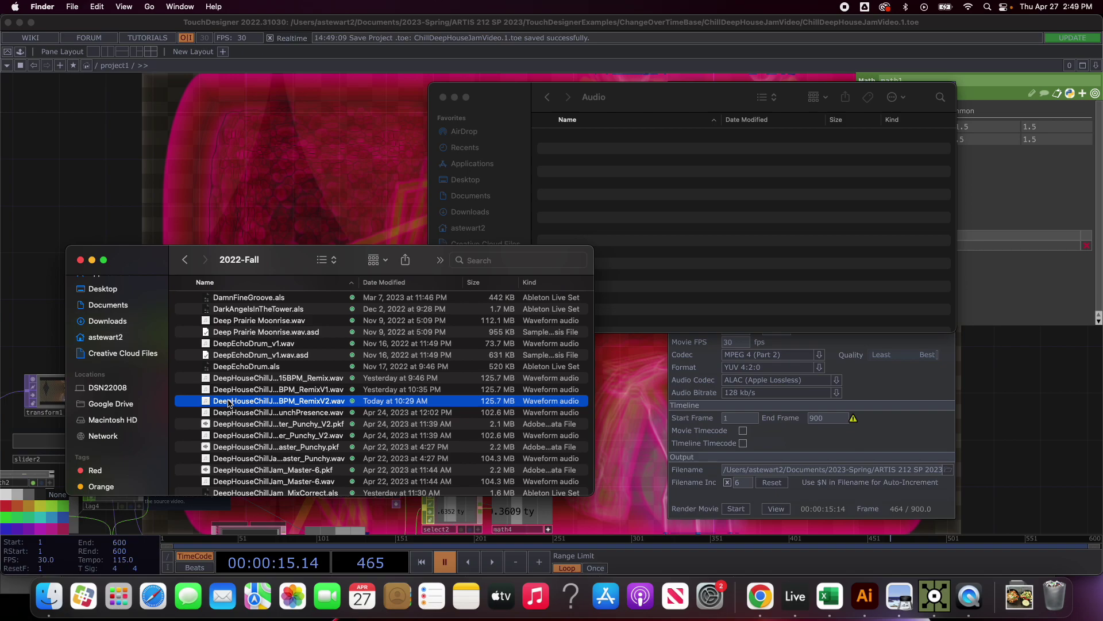
left_click_drag(230, 402, 671, 171)
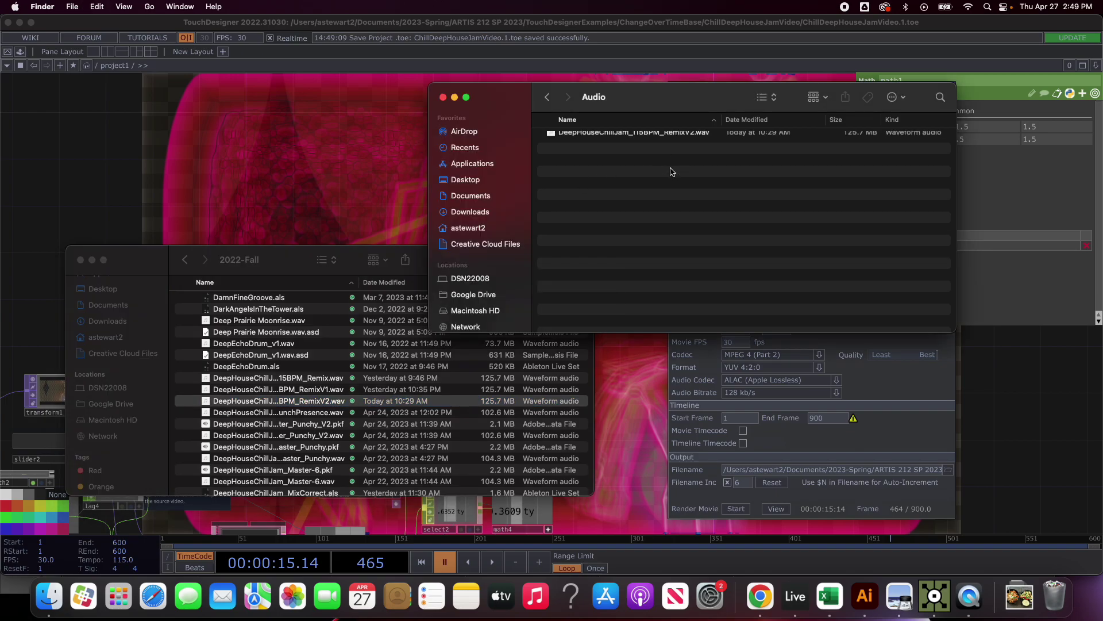
left_click_drag(641, 96, 595, 99)
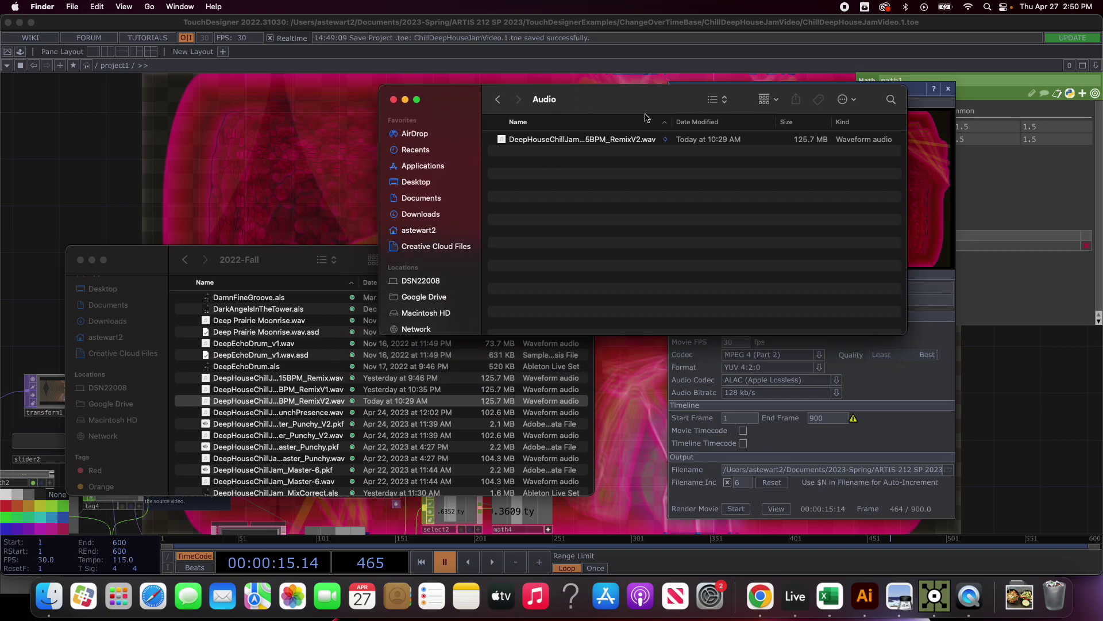
left_click_drag(661, 101, 277, 254)
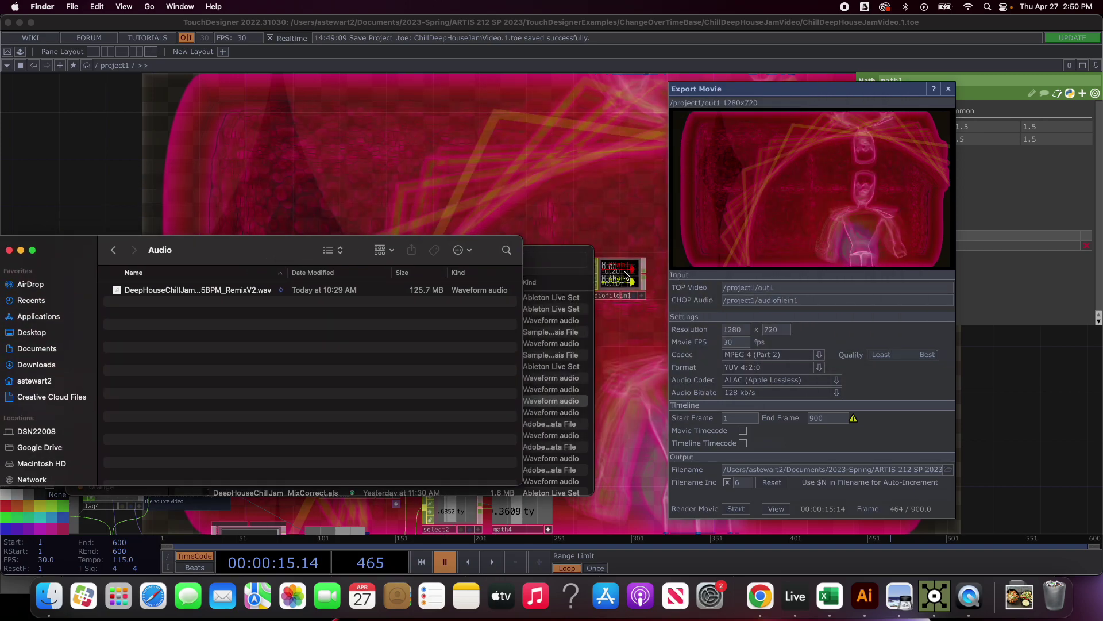
Select audiofilein1 and move the Export Movie dialog off its parameters
left_click(613, 286)
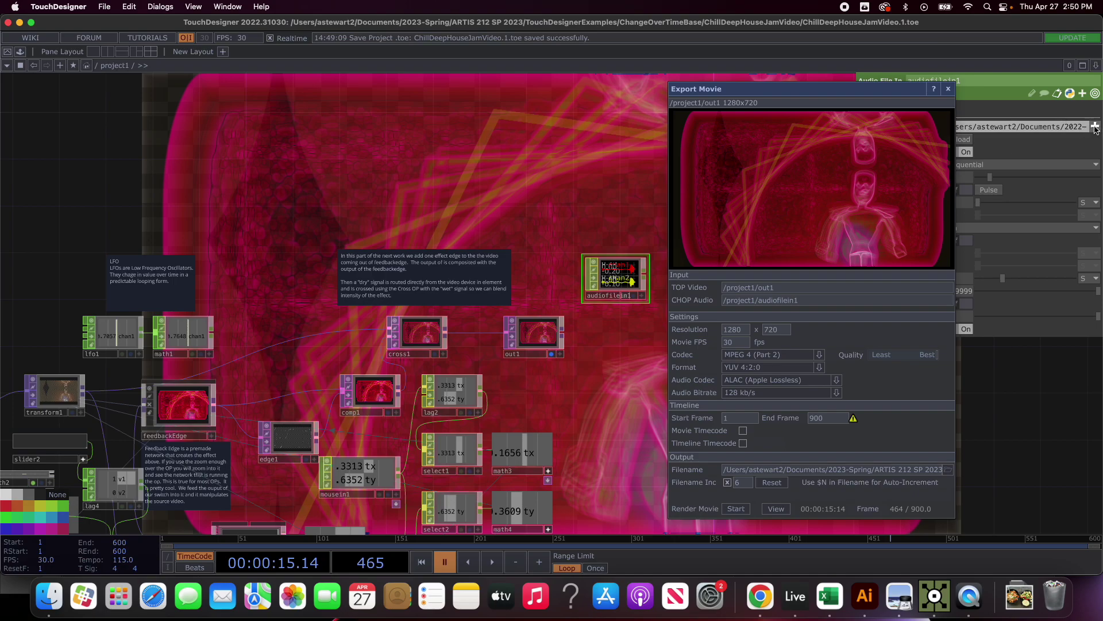
left_click_drag(847, 89, 835, 109)
left_click_drag(816, 152, 758, 384)
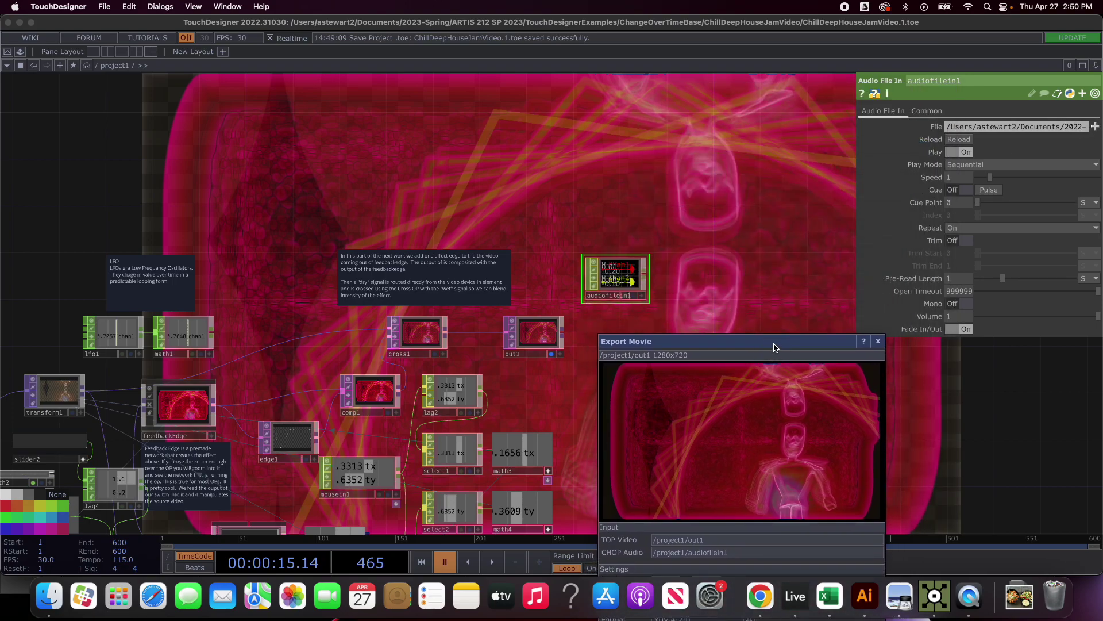
Point audiofilein1's File at ChillDeepHouseJamVideo/Audio/DeepHouseChillJam_115BPM_RemixV2.wav
left_click(1097, 126)
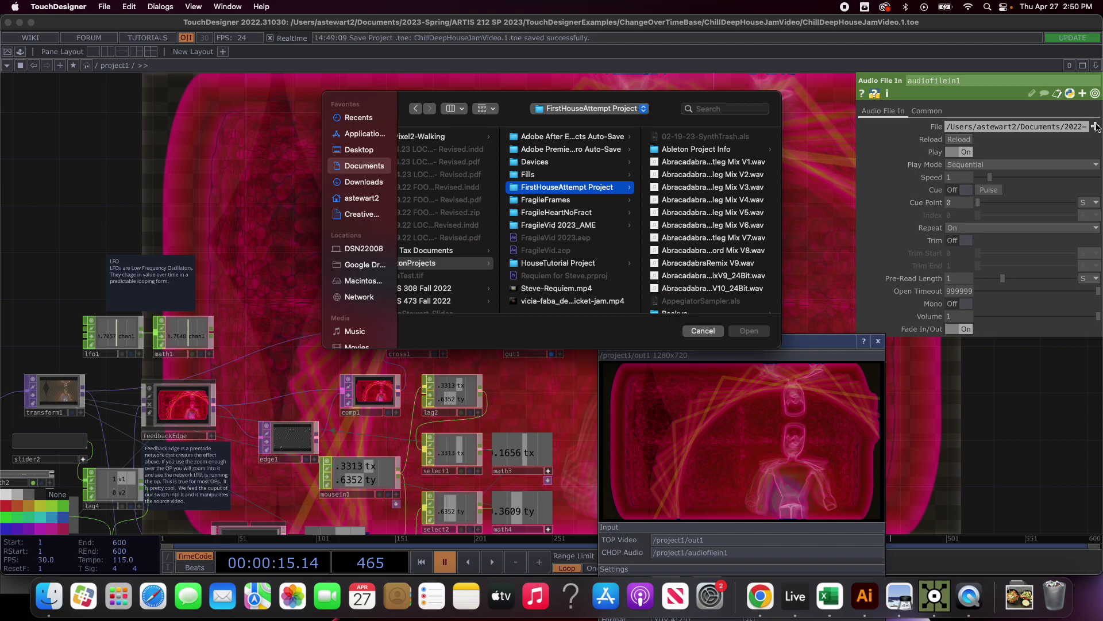
left_click(590, 109)
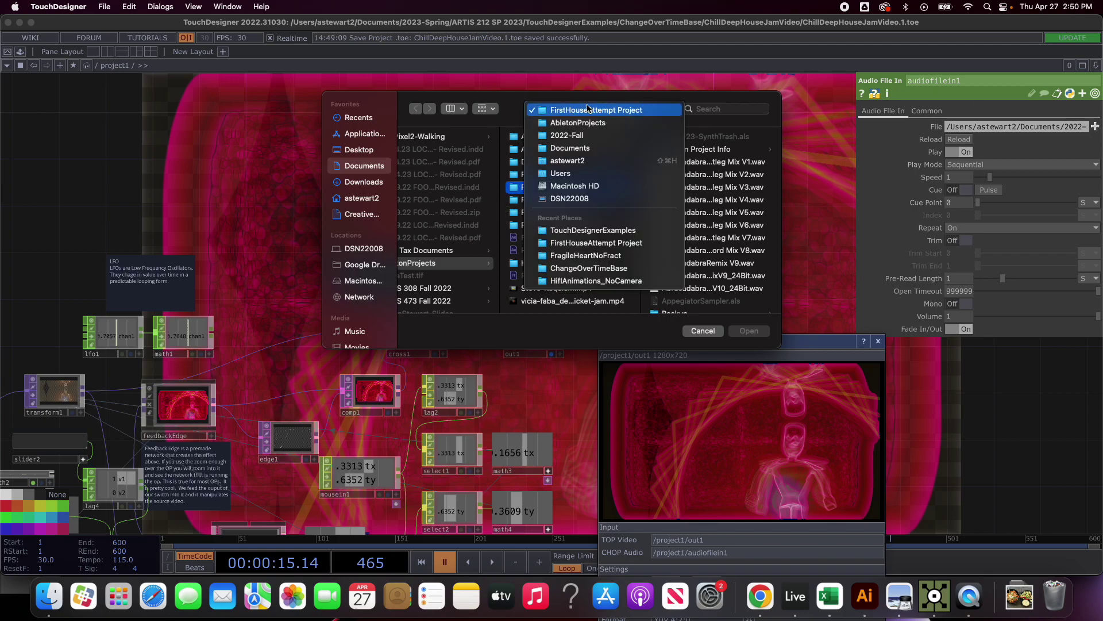
left_click(593, 230)
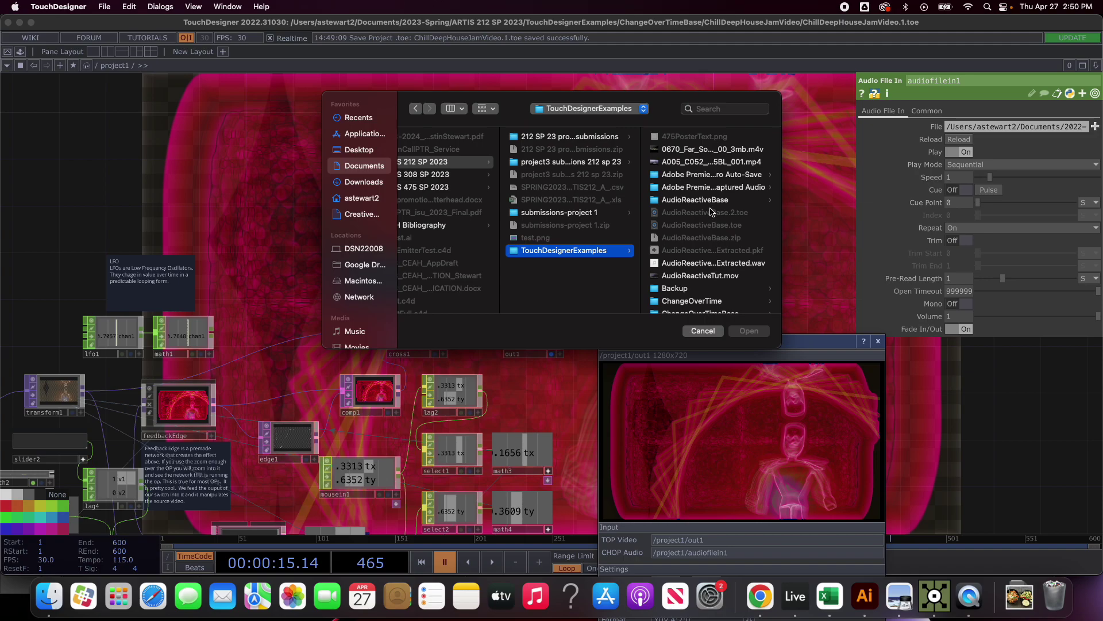
scroll(711, 238, "down", 4)
scroll(711, 238, "up", 4)
scroll(711, 238, "down", 8)
scroll(711, 238, "down", 6)
scroll(710, 238, "up", 10)
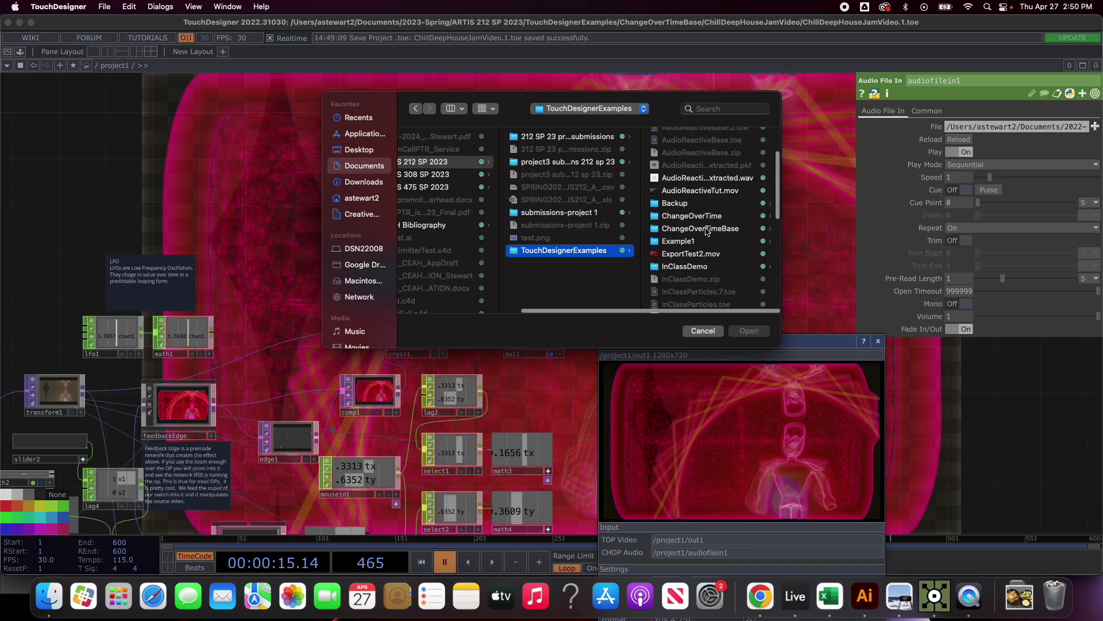
left_click(708, 228)
left_click(702, 214)
left_click(676, 138)
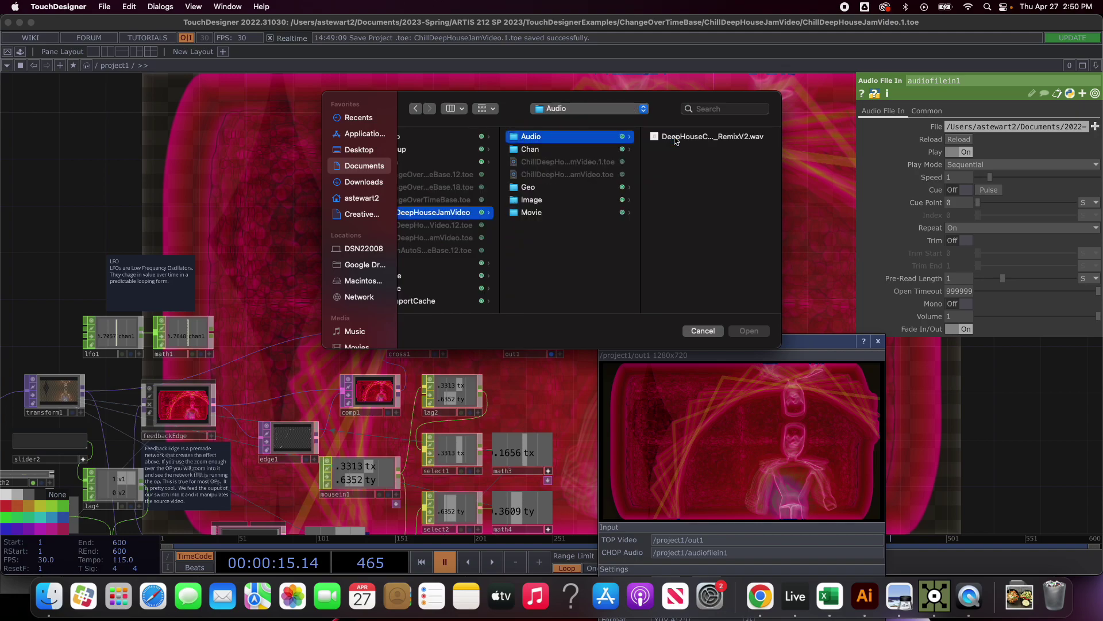
left_click(685, 138)
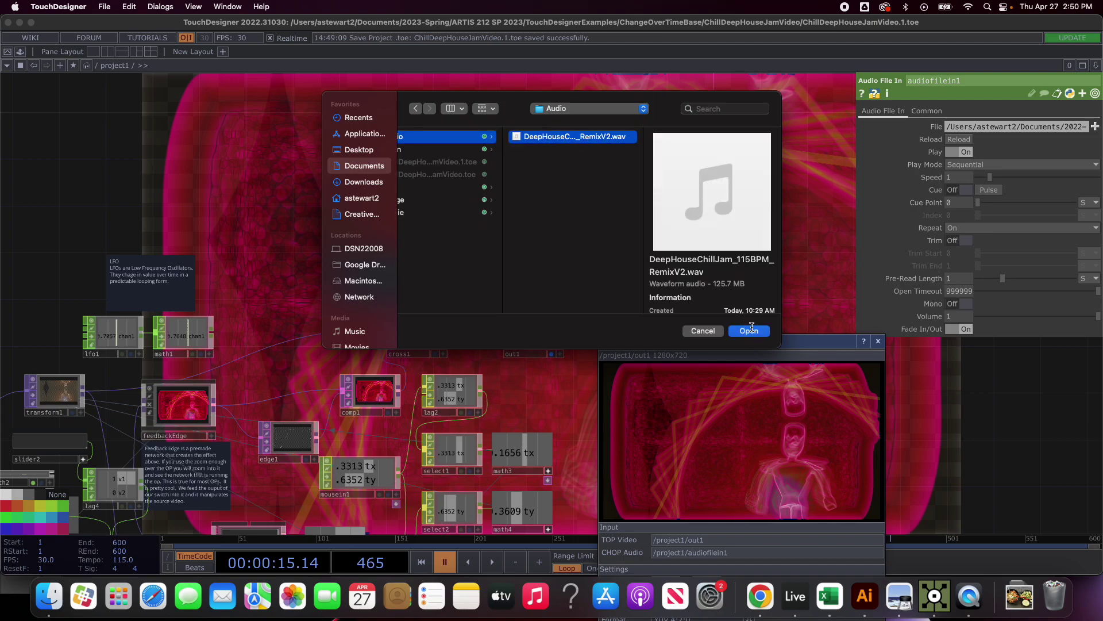
left_click(752, 330)
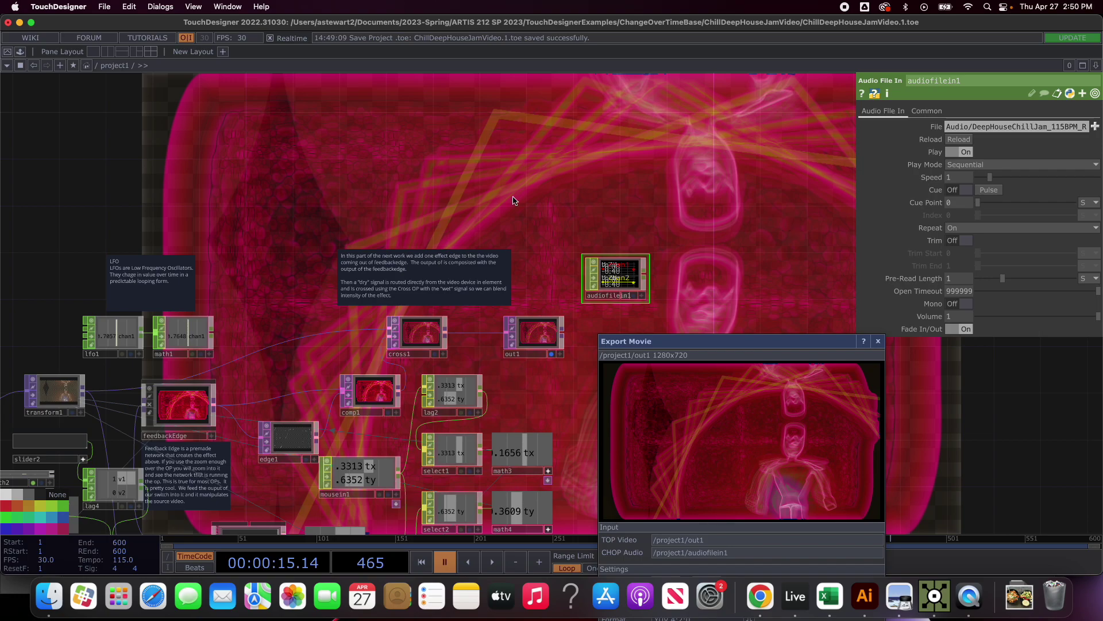
In Finder, go up to ChangeOverTimeBase and select the ChillDeepHouseJamVideo folder
key("super+Tab")
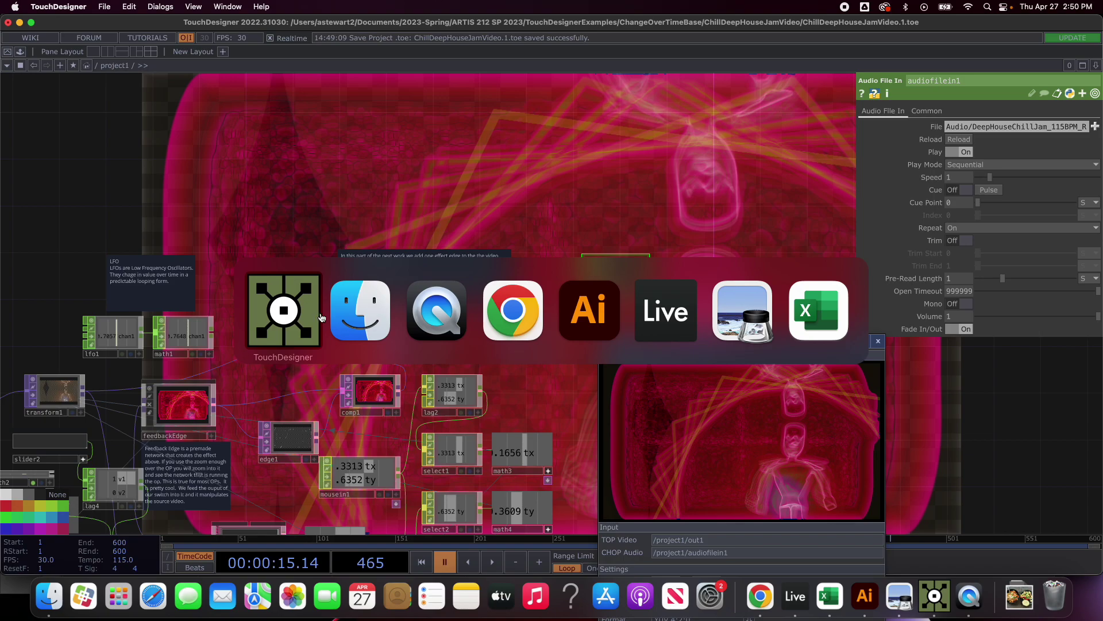
left_click(344, 313)
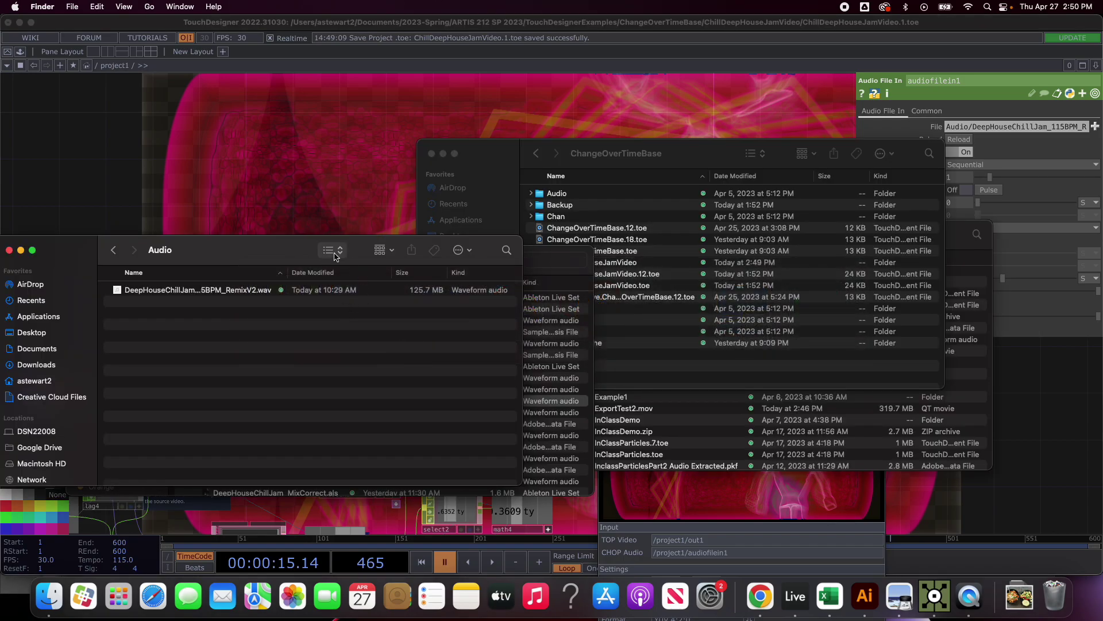
left_click_drag(249, 255, 672, 146)
left_click(539, 142)
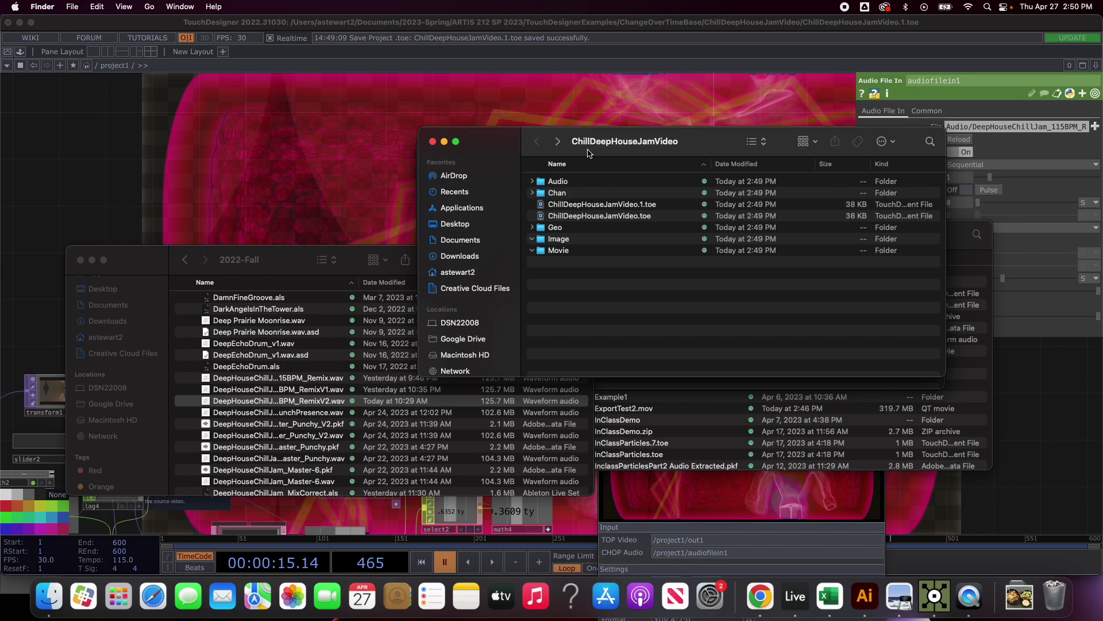
right_click(614, 141)
left_click(616, 156)
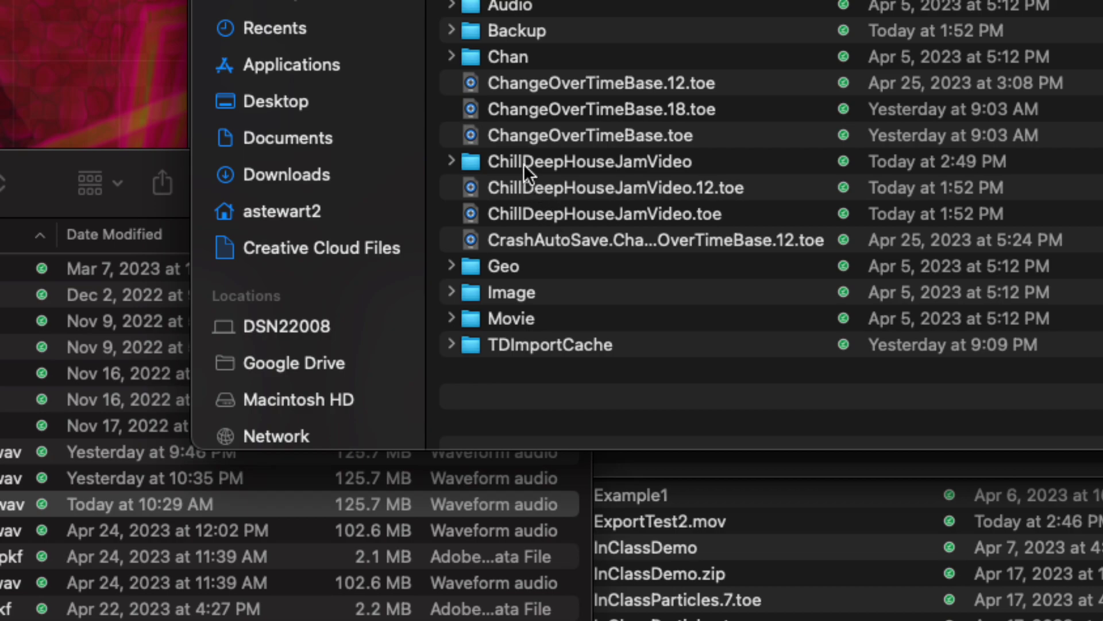
left_click(523, 162)
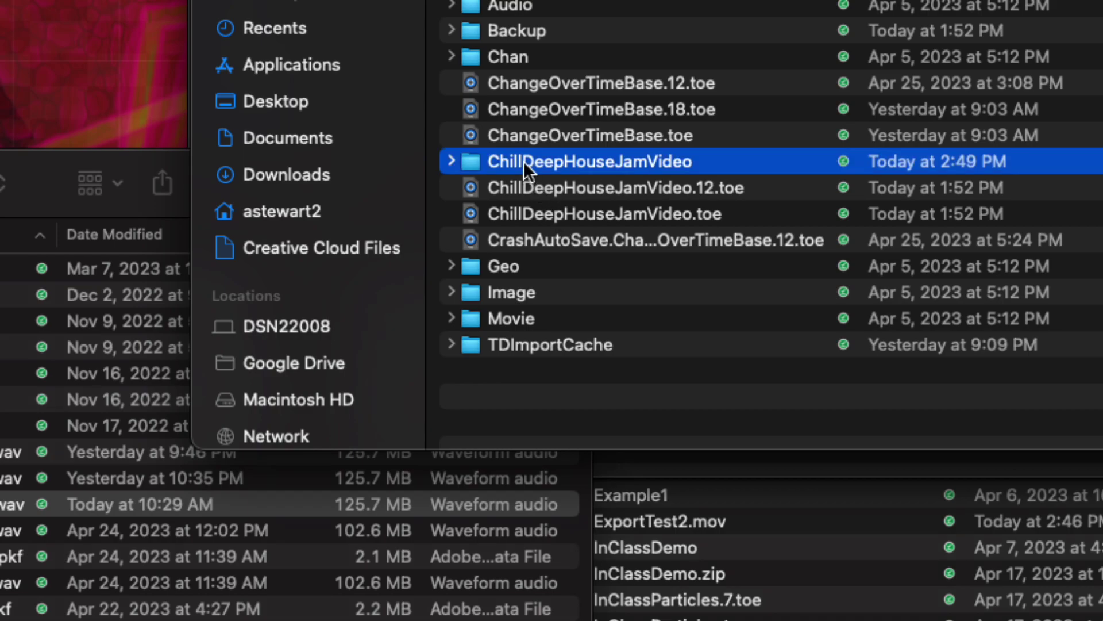
Compress the ChillDeepHouseJamVideo folder into ChillDeepHouseJamVideo.zip inside ChangeOverTimeBase
right_click(558, 155)
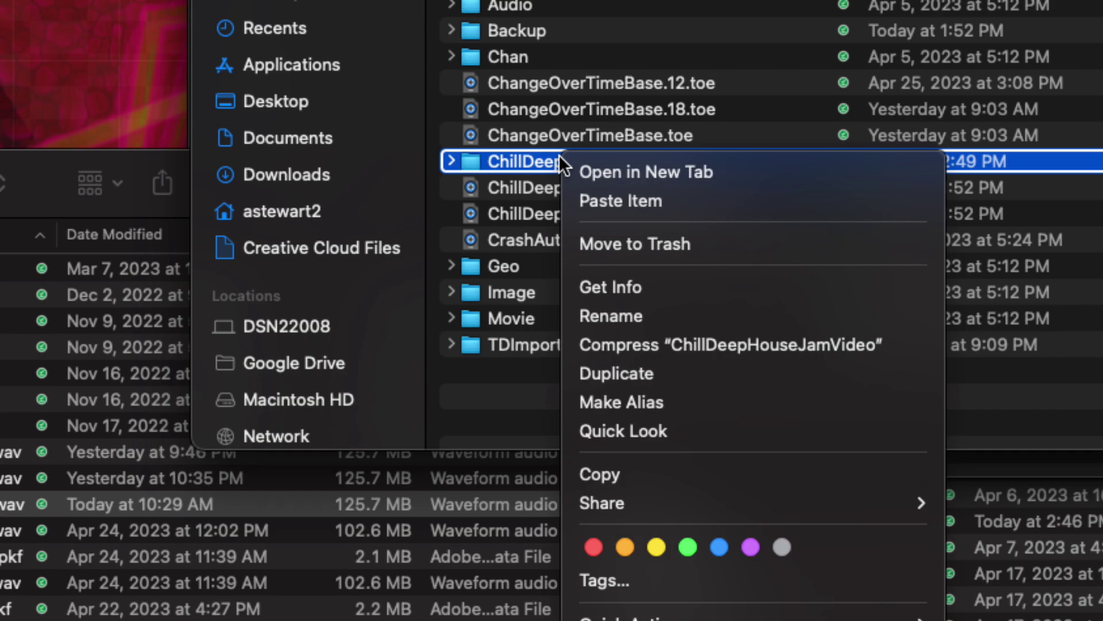
left_click(609, 339)
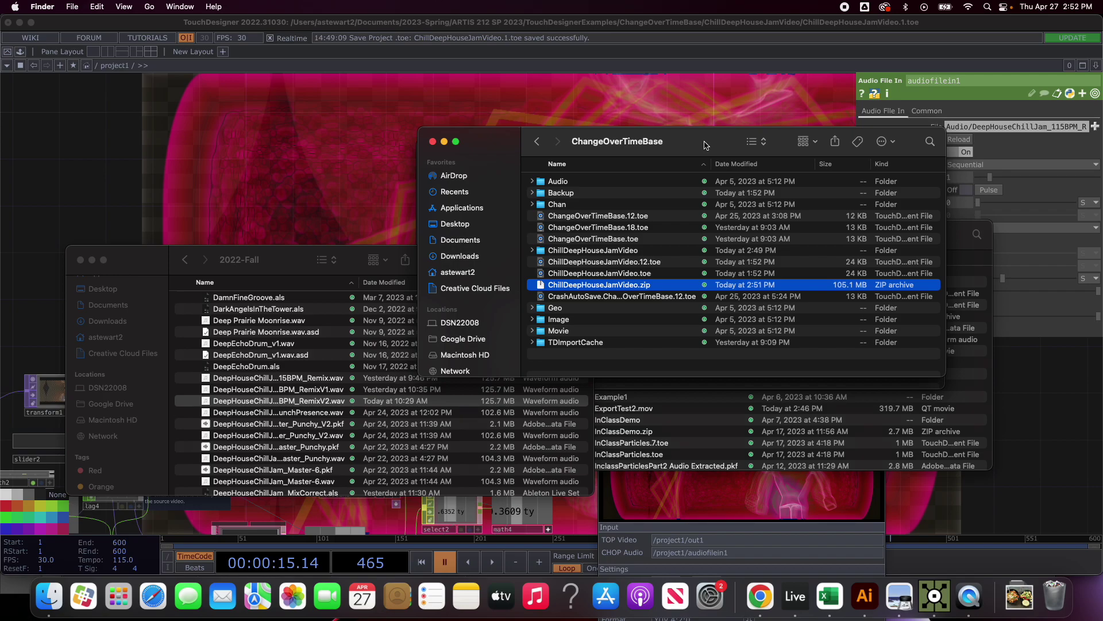
left_click_drag(706, 144, 514, 119)
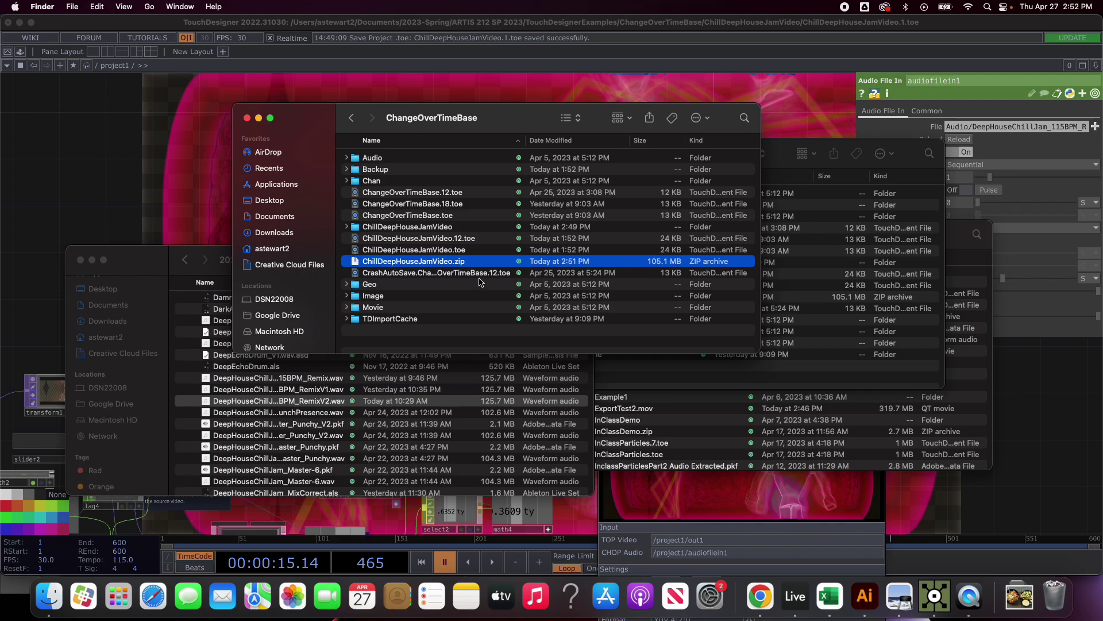